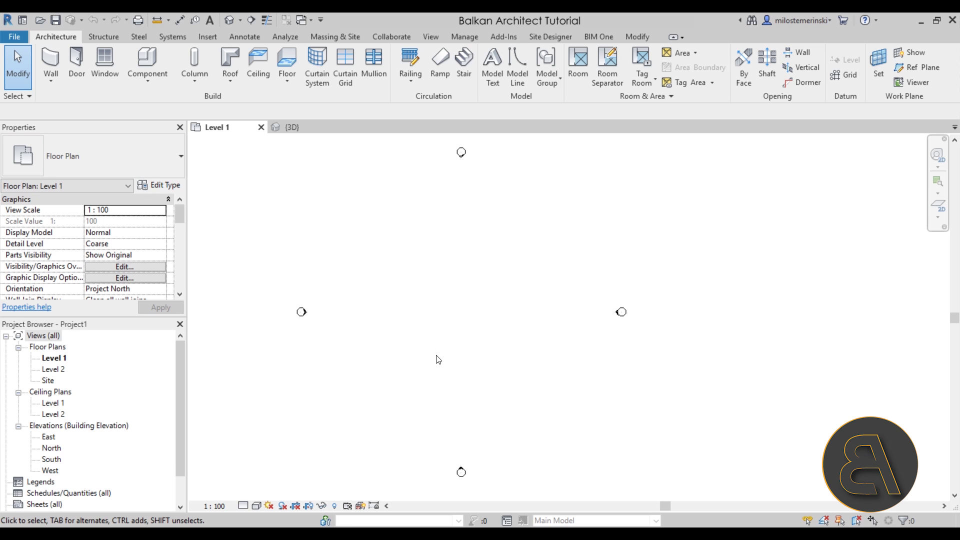
left_click(208, 37)
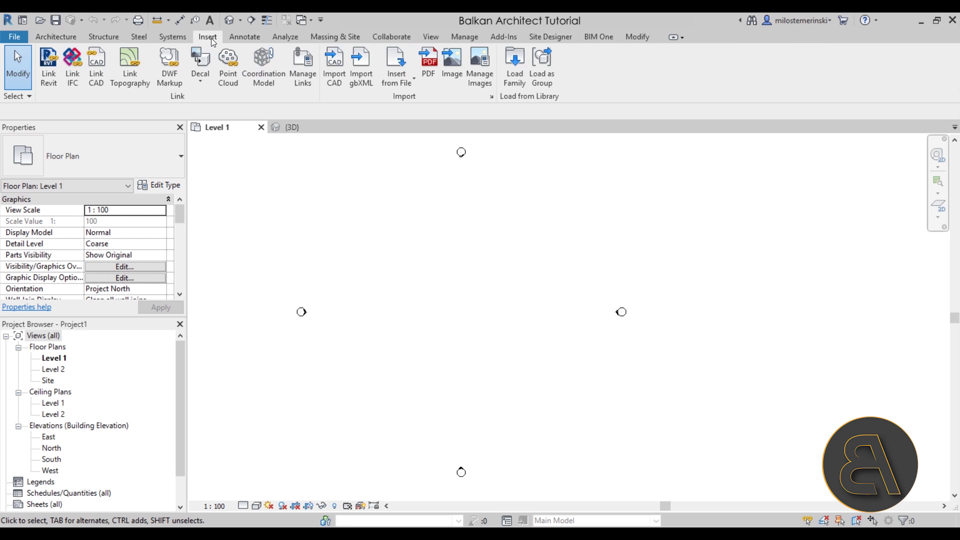
left_click(519, 89)
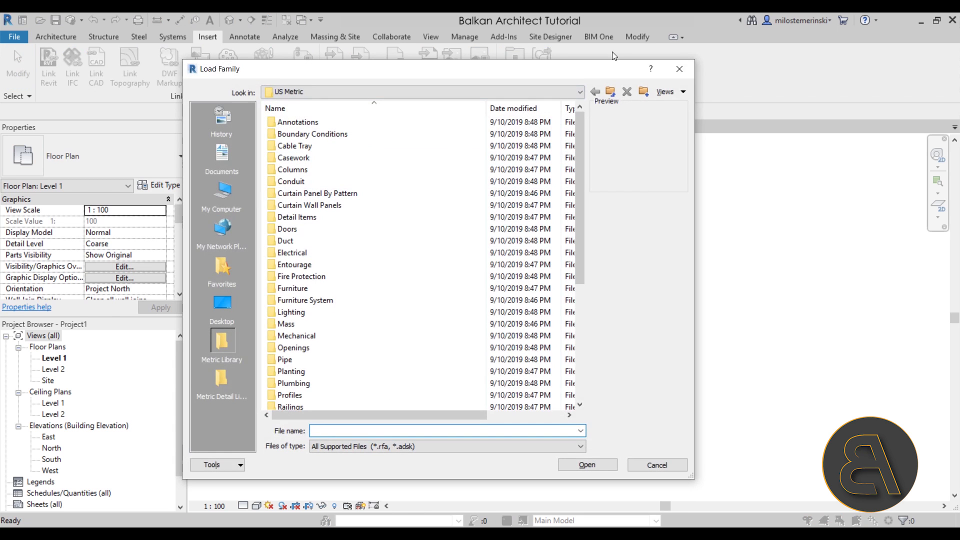
left_click(668, 466)
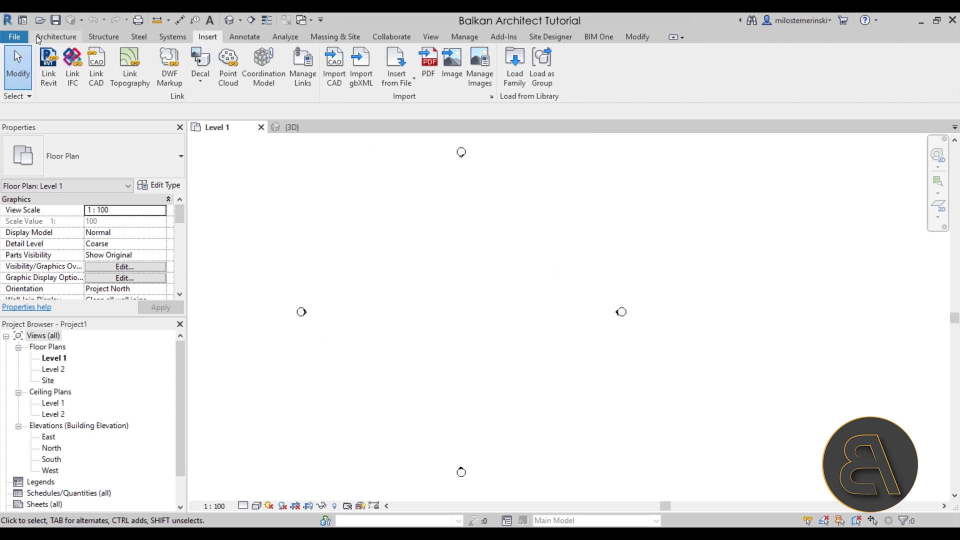
left_click(56, 36)
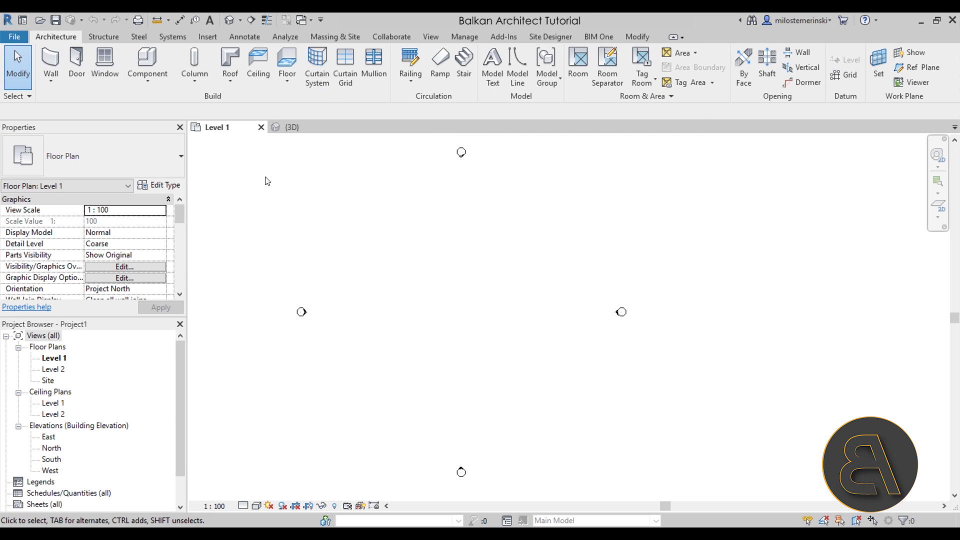
key("d")
key("r")
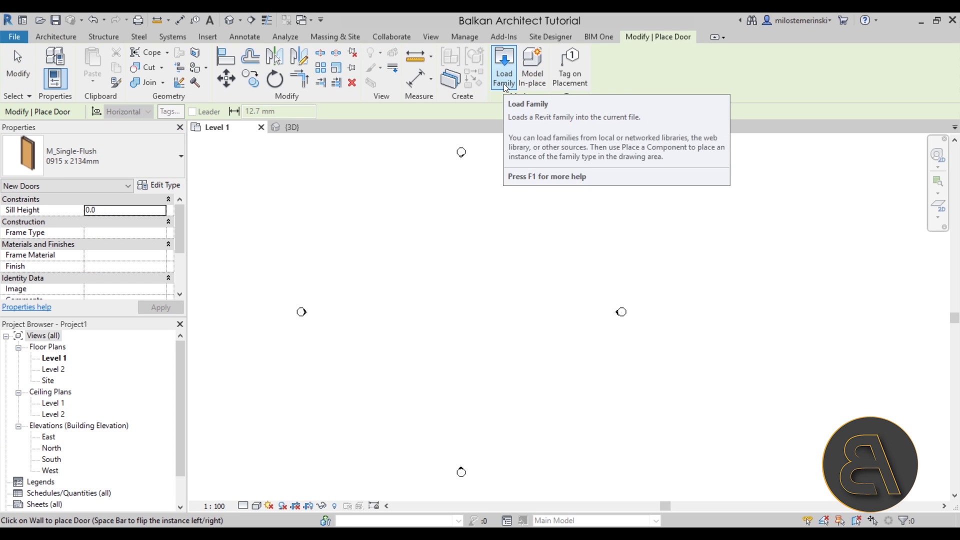
key("Escape")
left_click(105, 63)
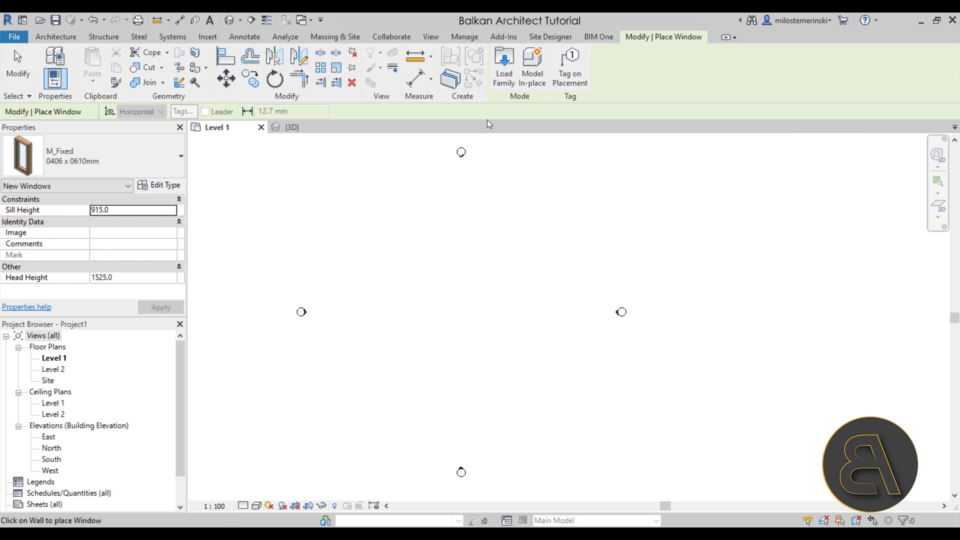
key("Escape")
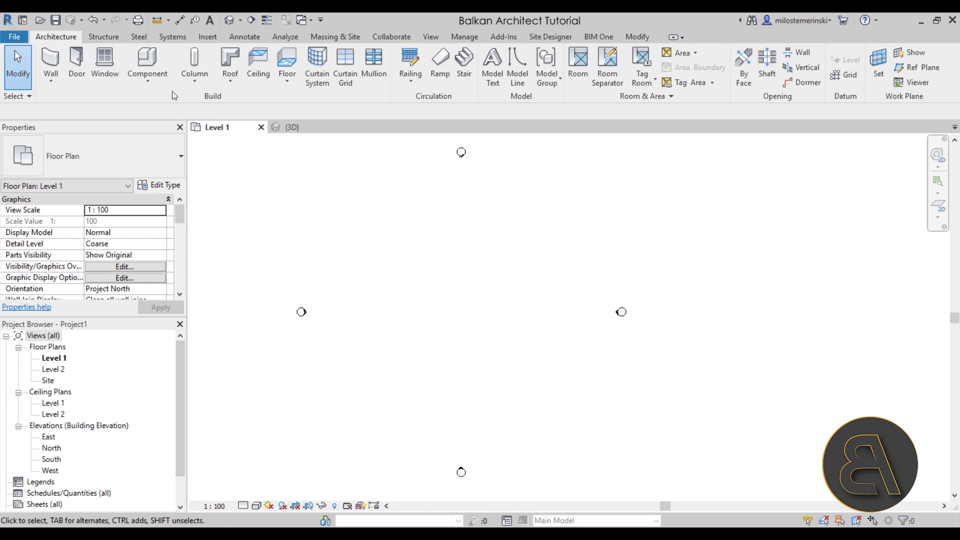
Load the M_TV - Flat Screen family from the Furniture folder of the US Metric library through the Component command
key("c")
key("m")
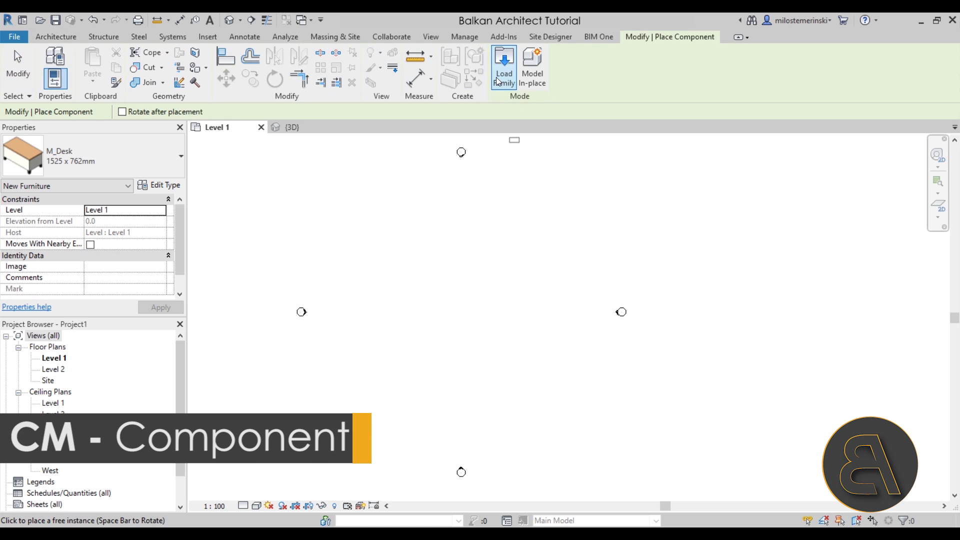
left_click(497, 89)
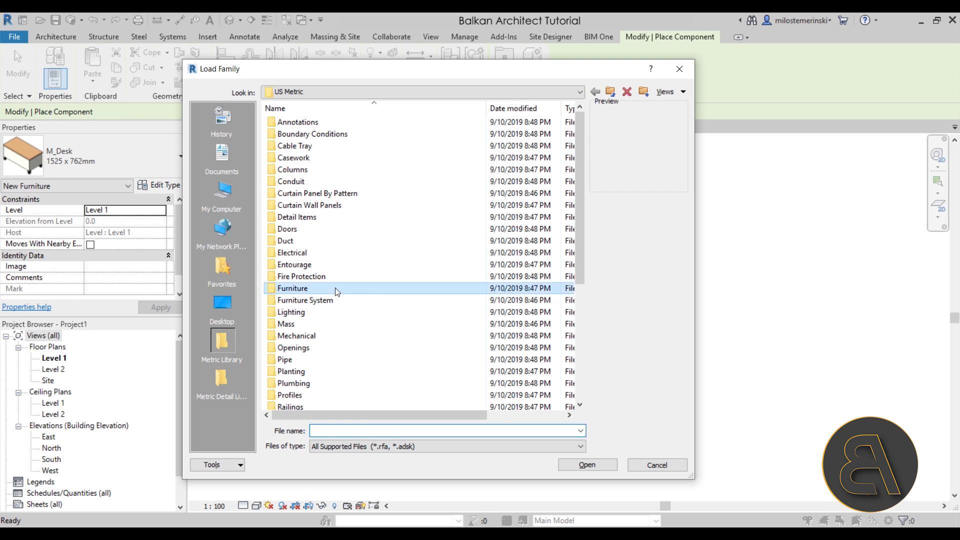
double_click(360, 287)
left_click(316, 182)
left_click(305, 170)
left_click(314, 182)
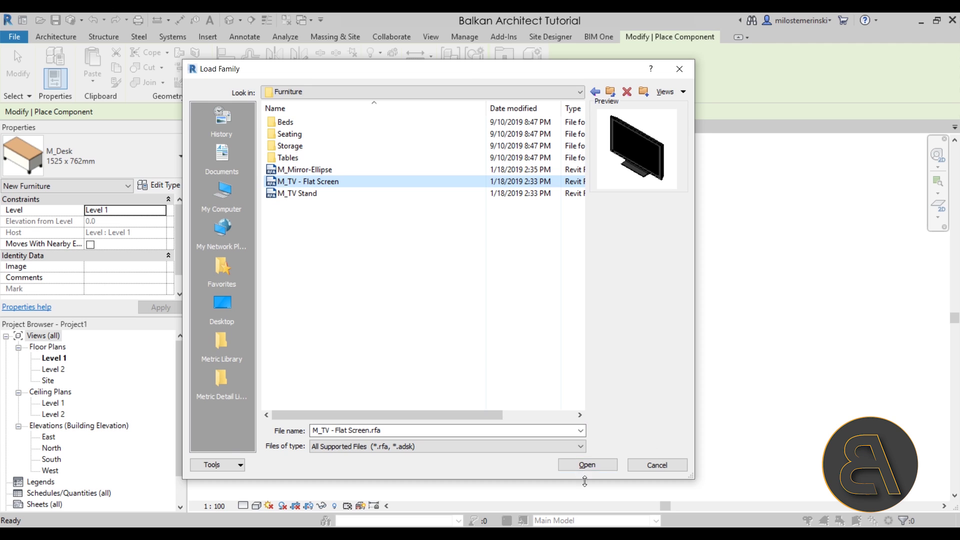
left_click(586, 465)
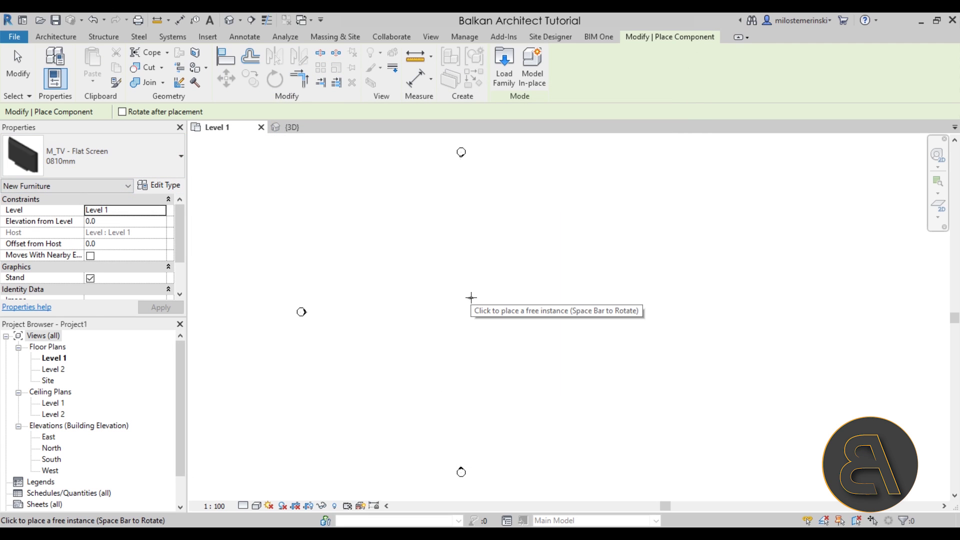
key("Escape")
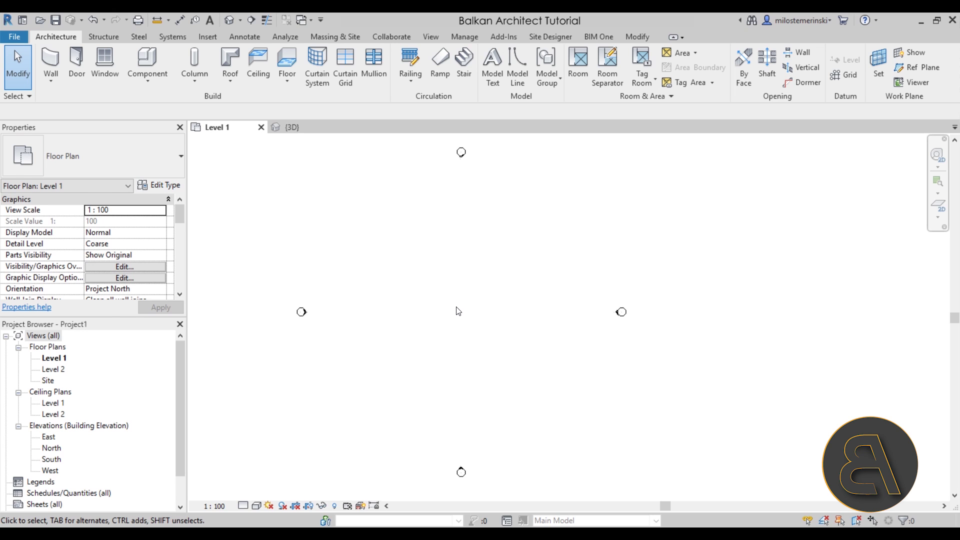
In the house project's 3D view, duplicate the Generic - 150mm basic wall type as "Test wall"
left_click(295, 128)
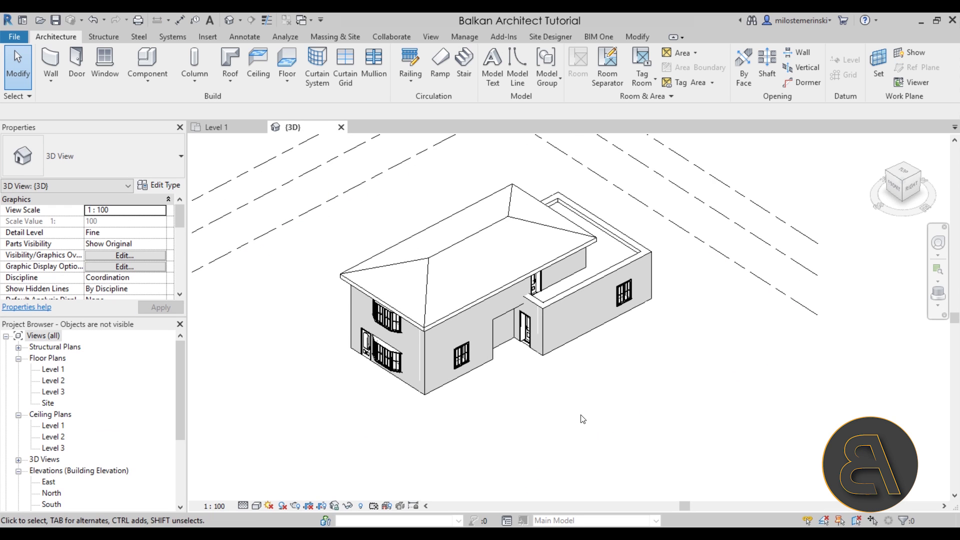
middle_click_drag(582, 416, 525, 405)
mouse_move(457, 403)
middle_mouse_down()
mouse_move(465, 404)
mouse_move(453, 404)
middle_mouse_up()
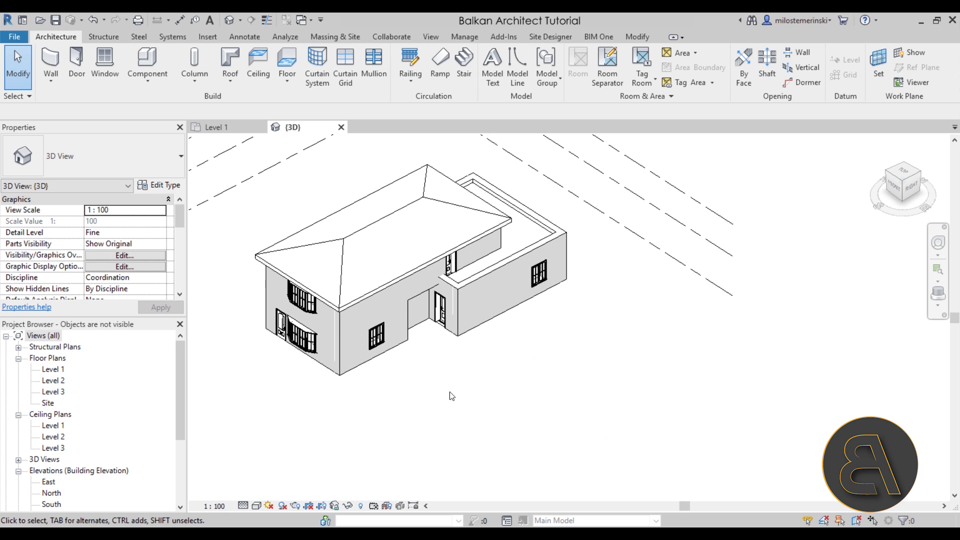
key("w")
key("a")
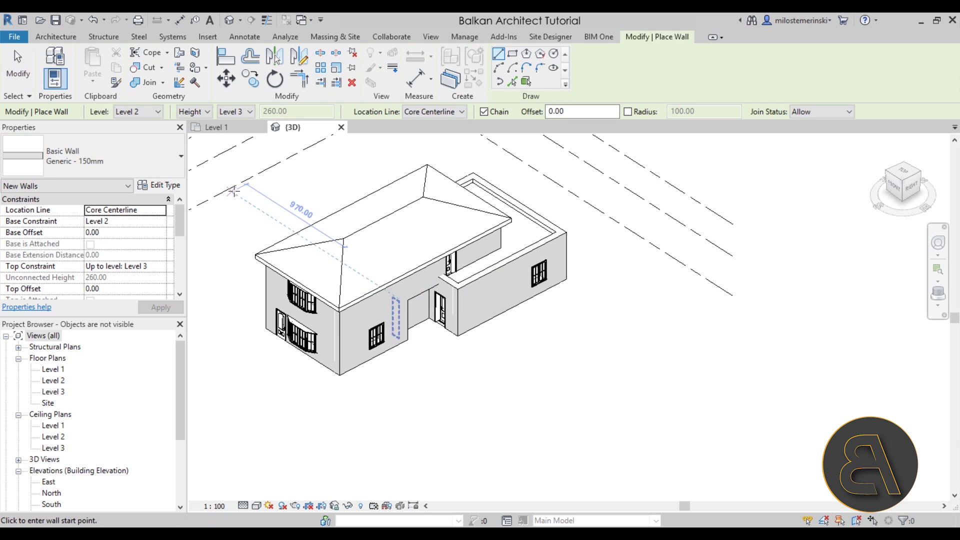
left_click(173, 188)
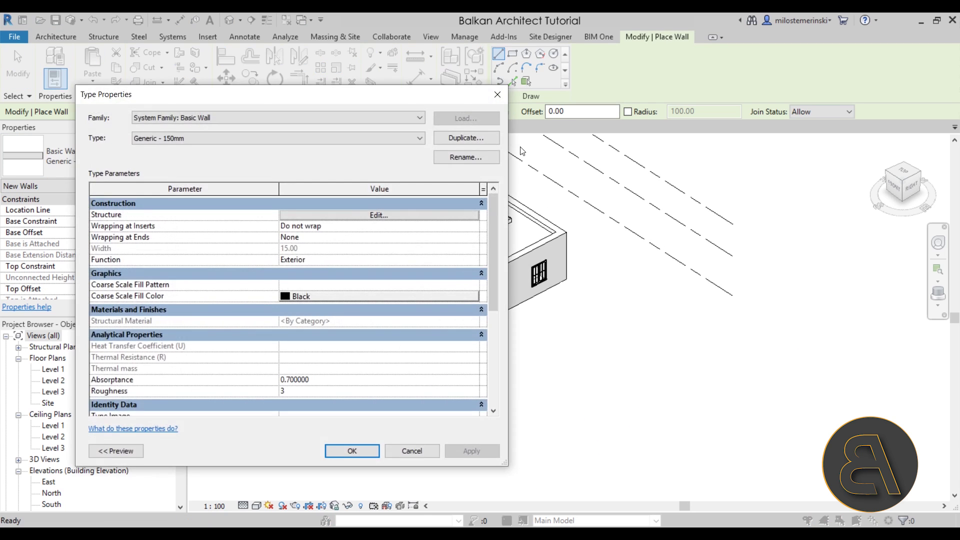
left_click(464, 139)
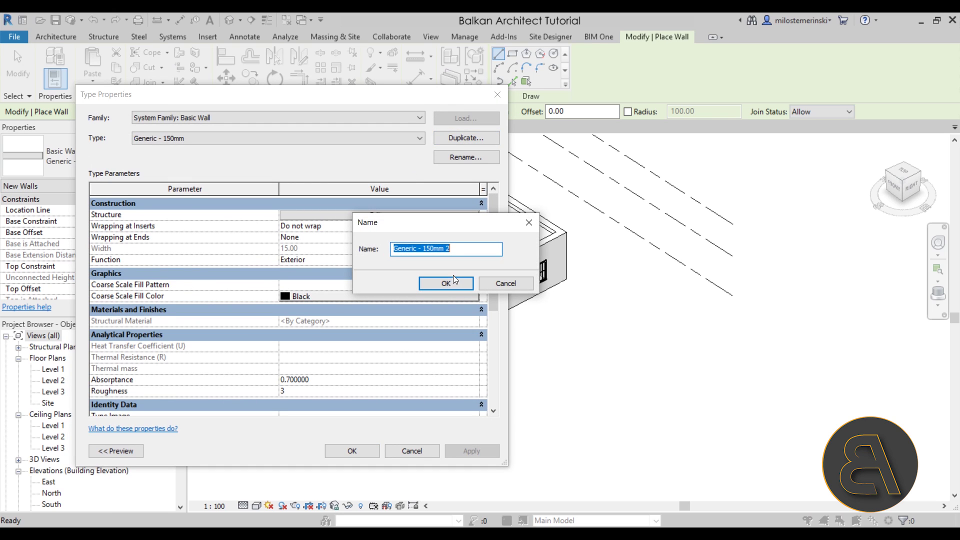
type("TEst wall")
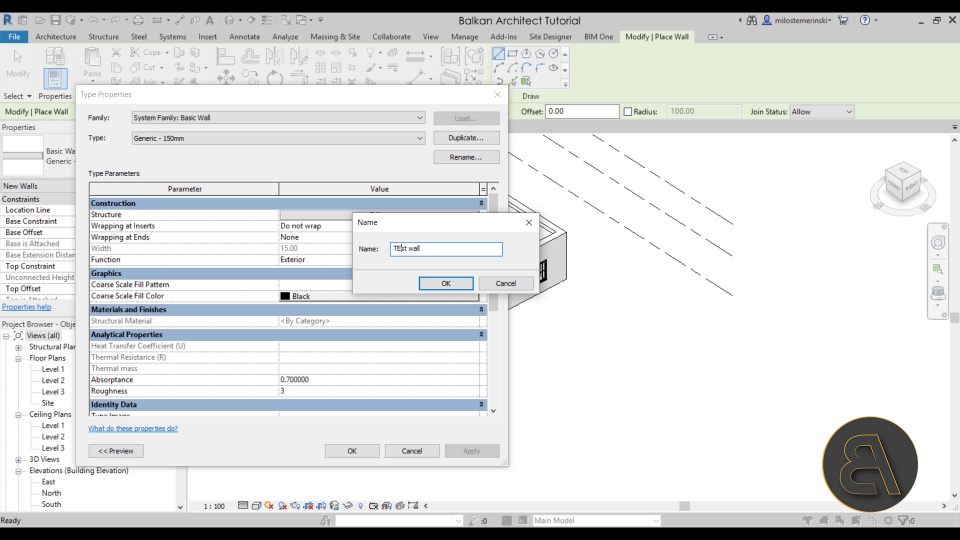
key("BackSpace")
type("e")
left_click(433, 280)
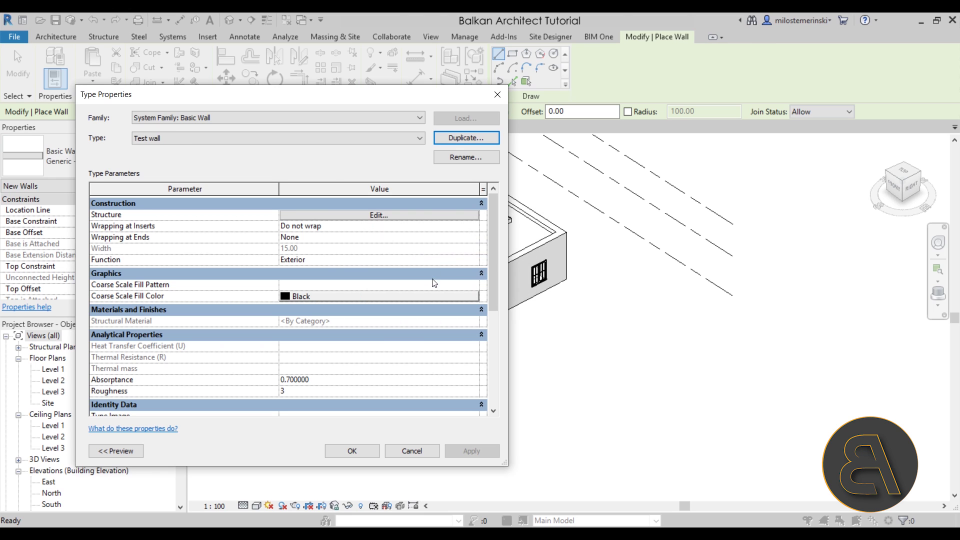
Set the structure layer thickness of the Test wall type to 150.00 and accept the type properties
left_click(305, 216)
left_click(312, 225)
type("0")
left_click(337, 441)
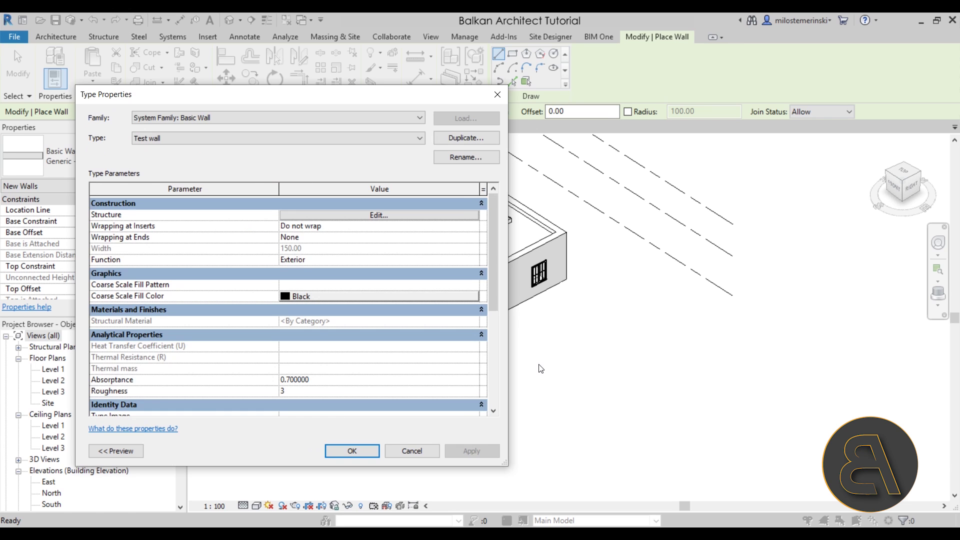
left_click(351, 451)
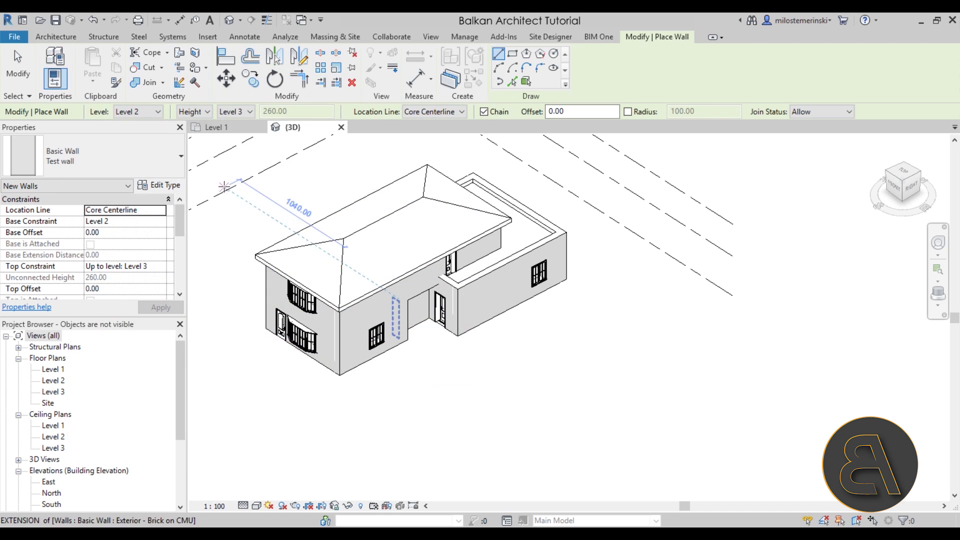
Draw a straight Test wall about 900 long beside the house, from Level 2 up to Level 3
left_click(477, 414)
left_click(578, 363)
key("Escape")
key("Escape")
left_click(477, 402)
middle_click_drag(477, 402, 430, 440, "shift")
left_click(508, 445)
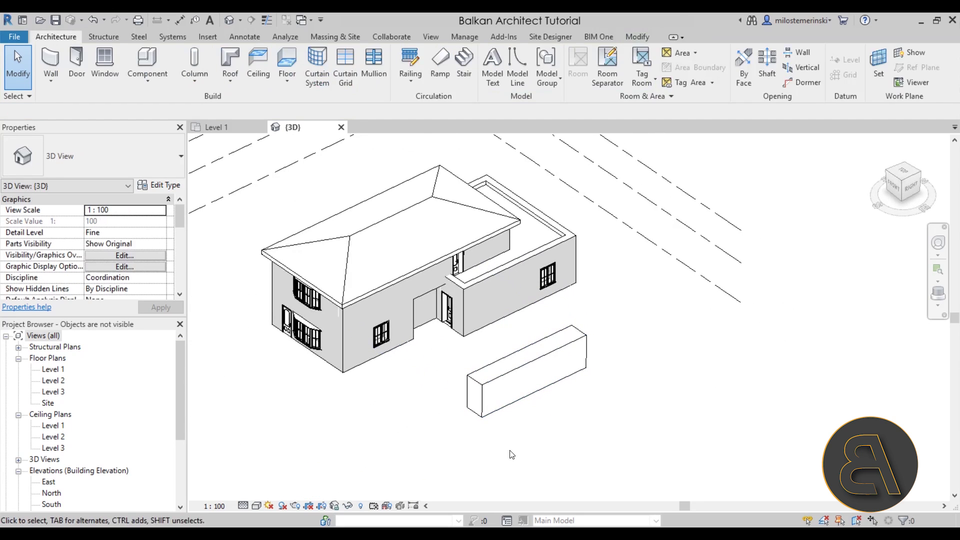
Copy the Test wall beside the house to the clipboard
left_click(496, 415)
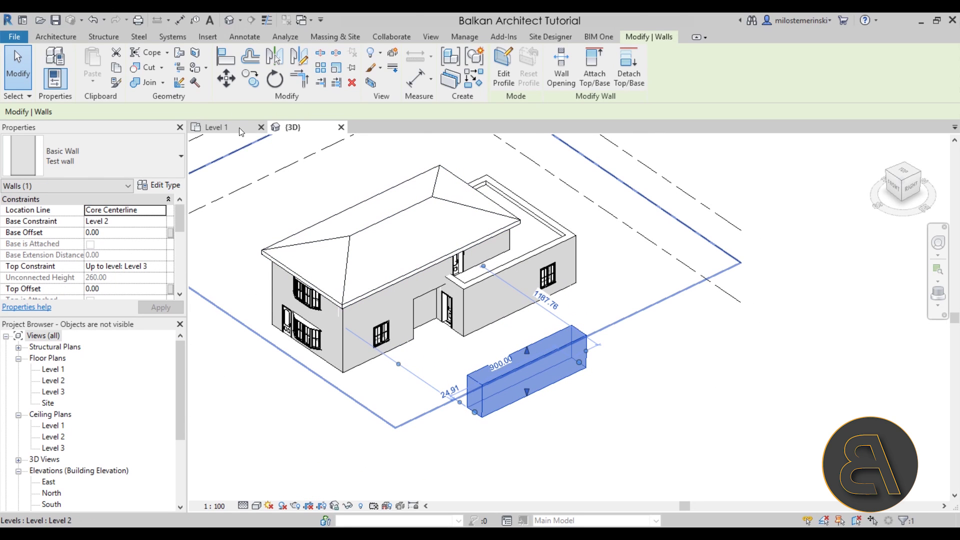
left_click(600, 440)
left_click(530, 380)
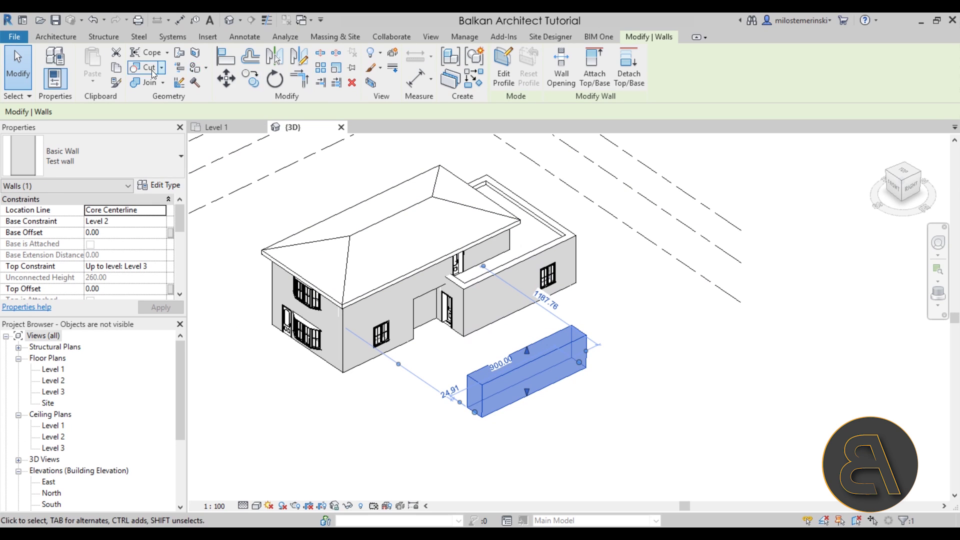
left_click(115, 71)
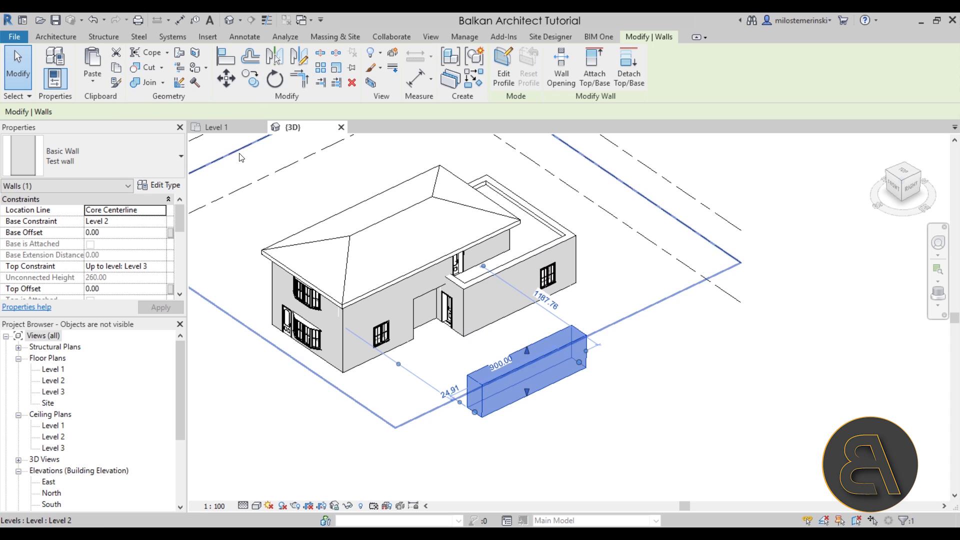
Paste the copied wall into the Level 1 floor plan of Project1 between the elevation markers, accepting the project's existing duplicate types
left_click(217, 127)
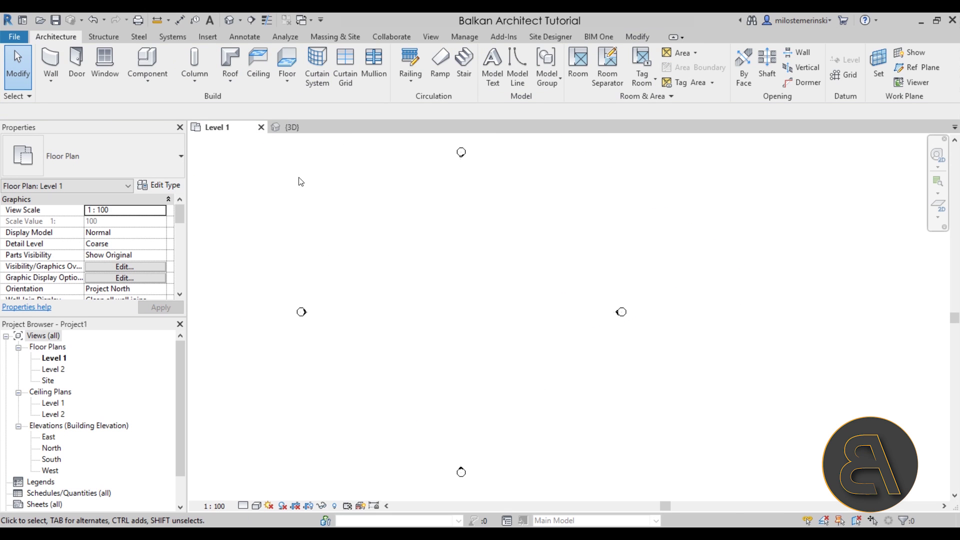
left_click(397, 283)
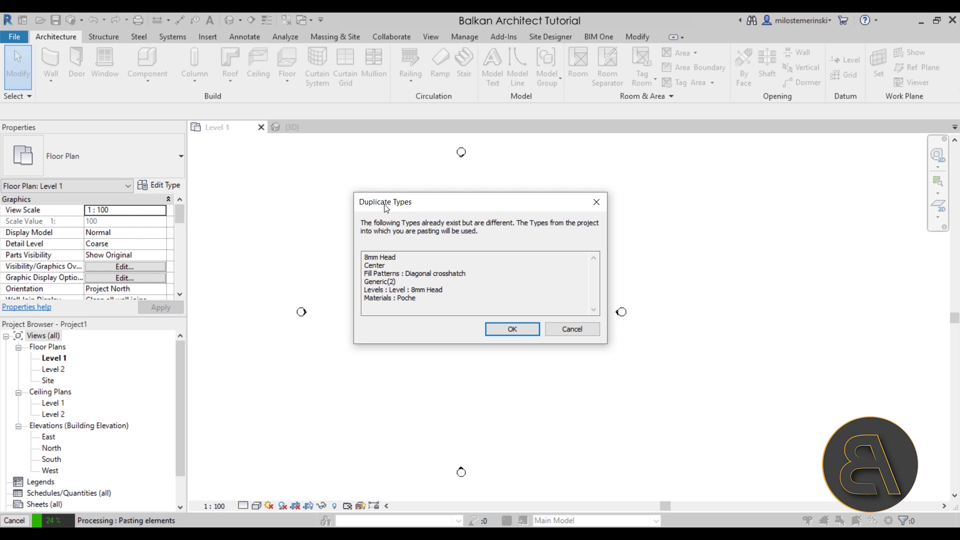
key("Return")
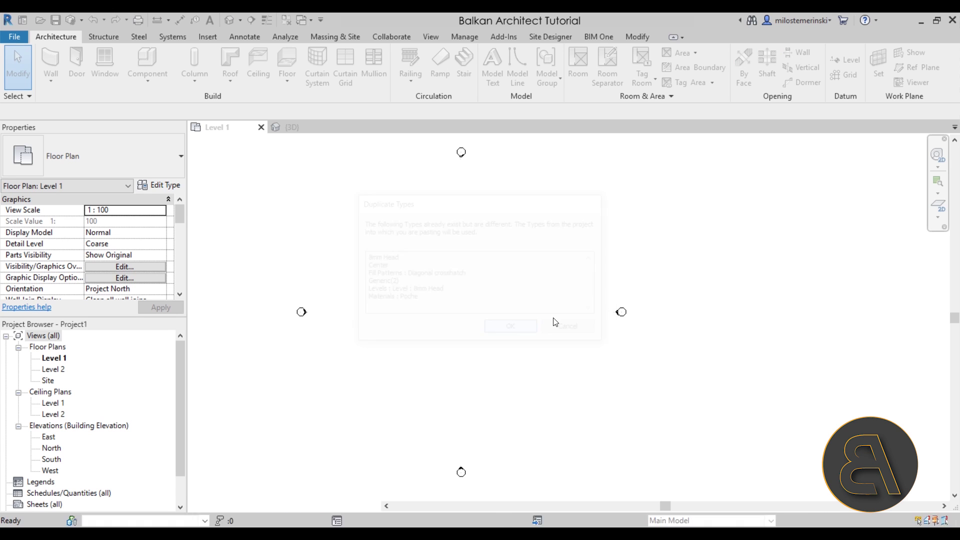
left_click(452, 328)
left_click(521, 349)
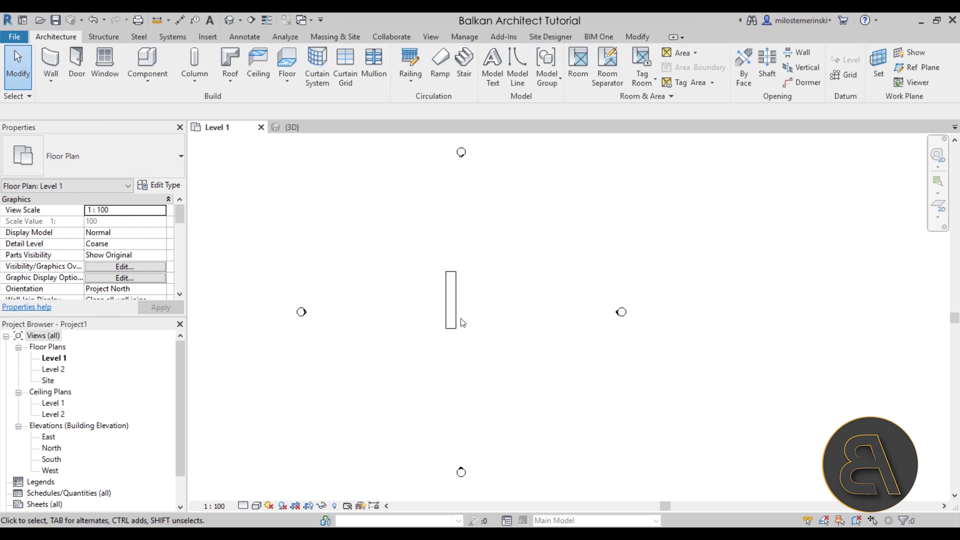
Delete the pasted wall from Level 1 and look for Test wall among the available wall types
left_click(451, 310)
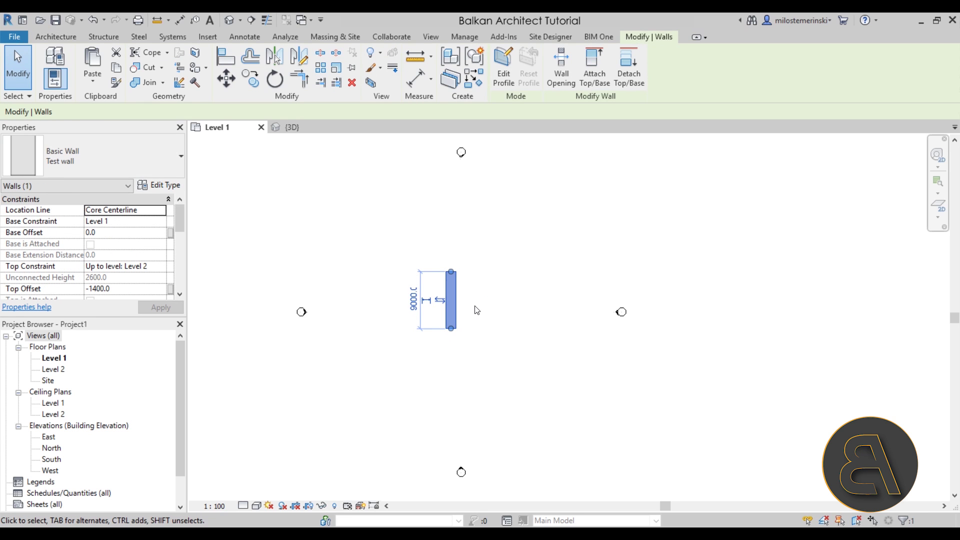
key("Delete")
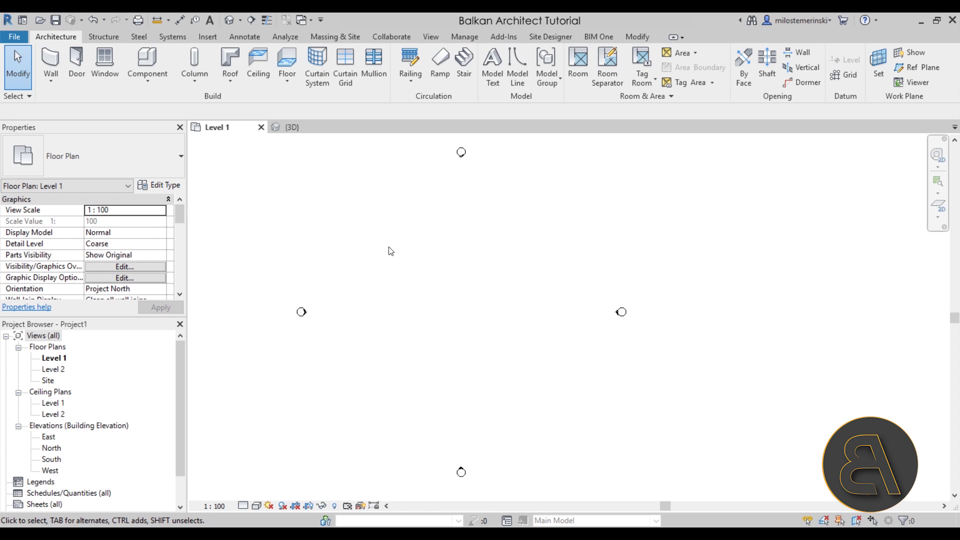
left_click(51, 59)
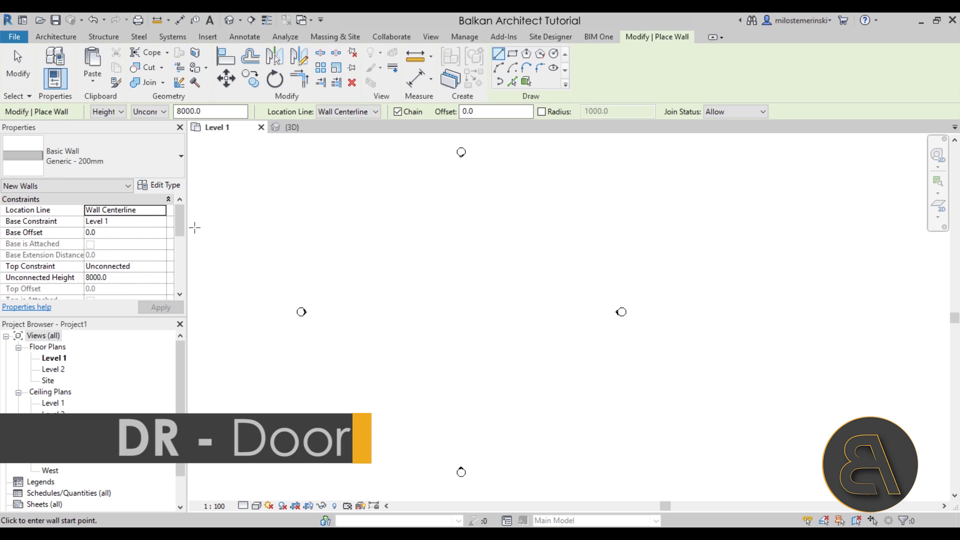
left_click(129, 172)
scroll(88, 322, "up", 10)
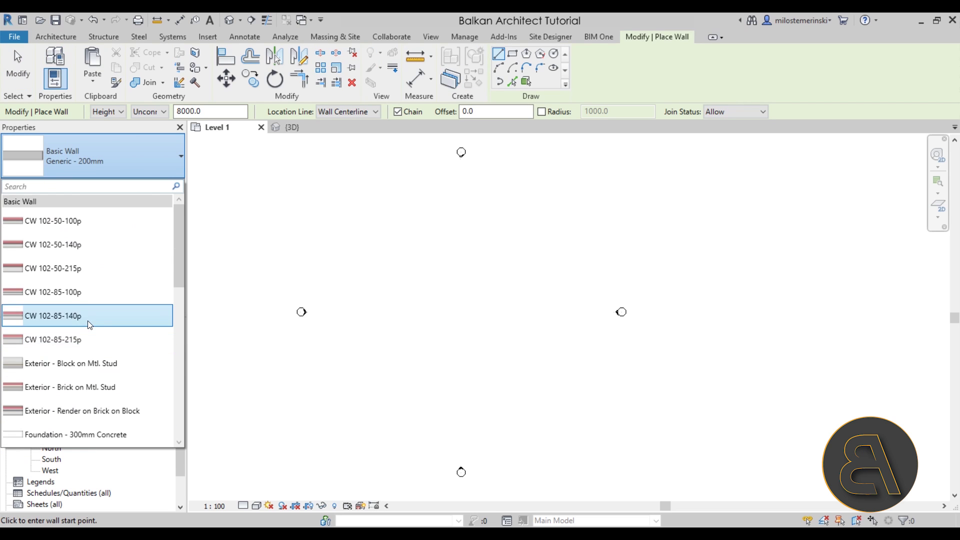
scroll(88, 324, "down", 6)
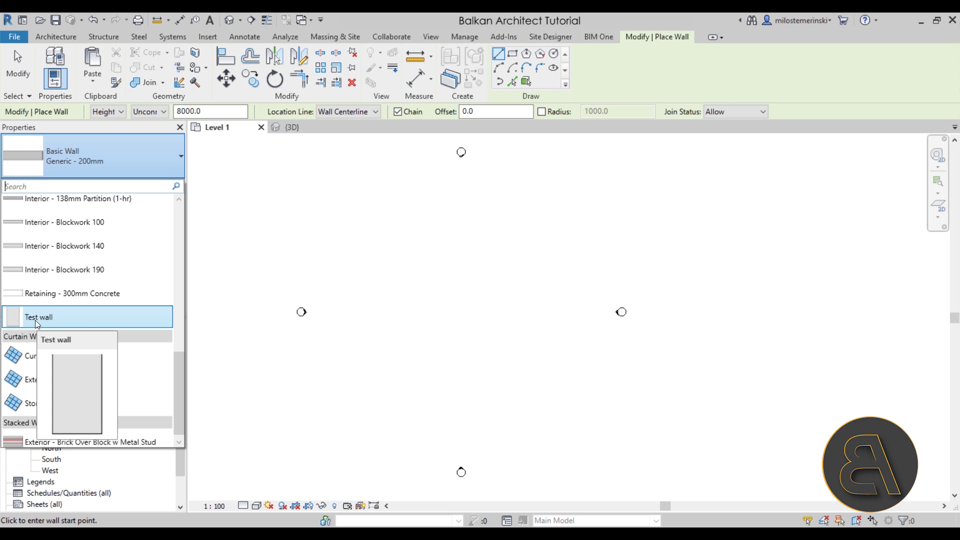
key("Escape")
key("Escape")
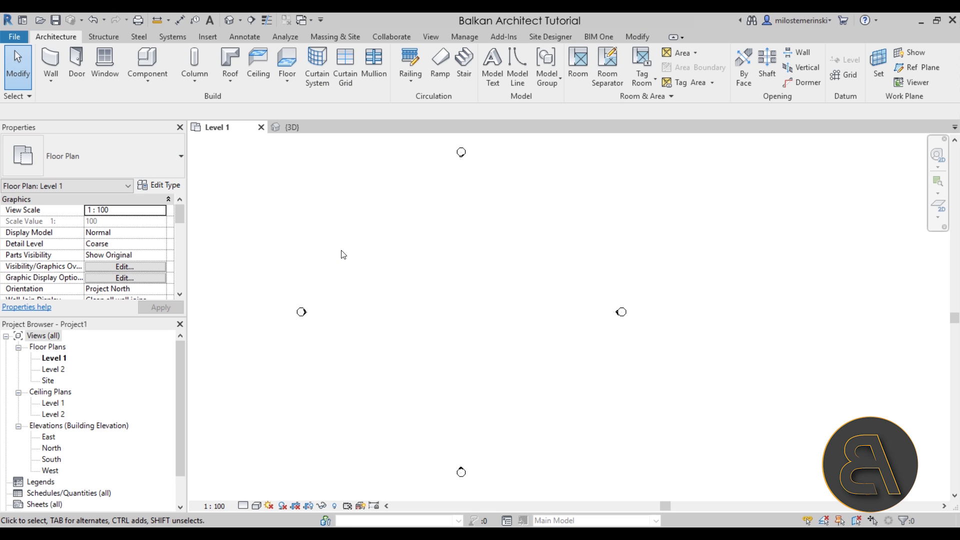
Set up a Transfer Project Standards from the "Objects are not visible" project with only Wall Types included
left_click(455, 38)
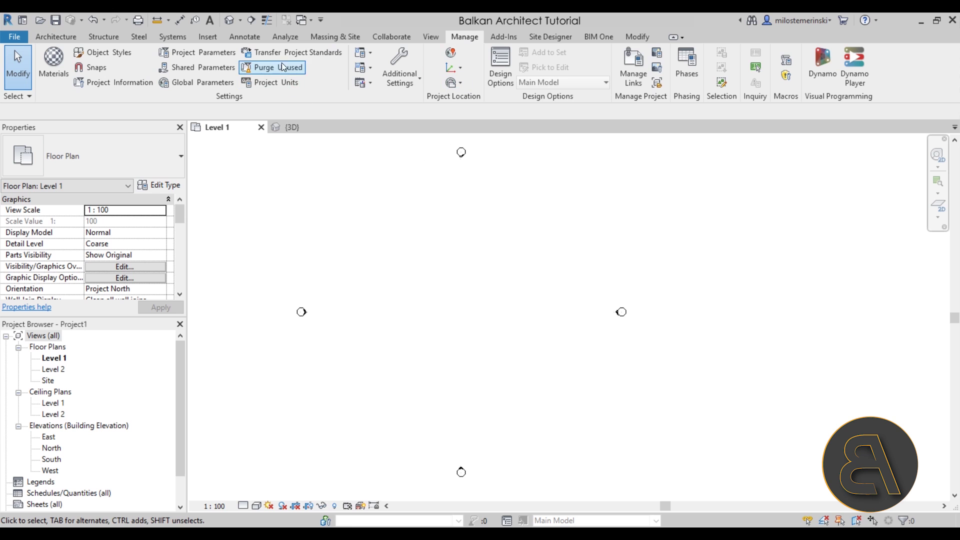
left_click(309, 59)
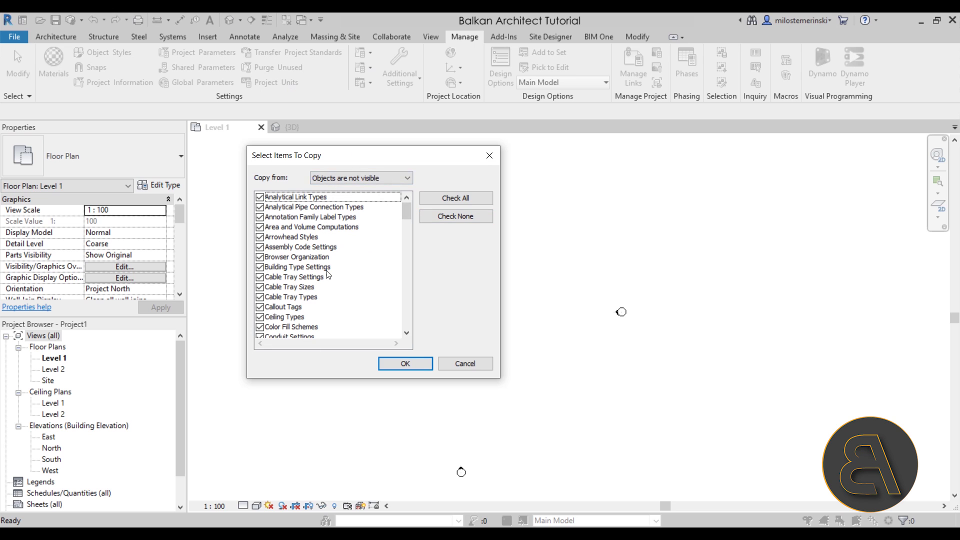
left_click_drag(403, 213, 406, 338)
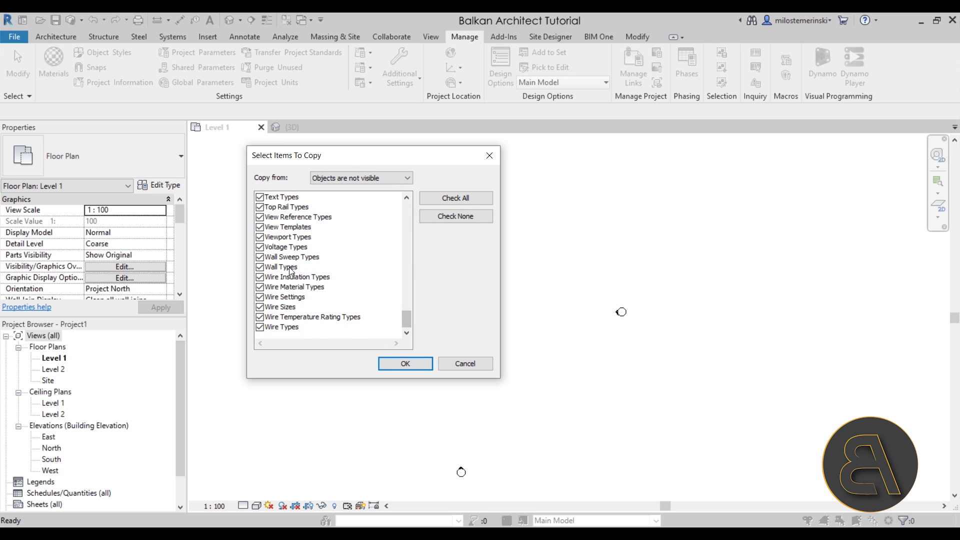
left_click(310, 269)
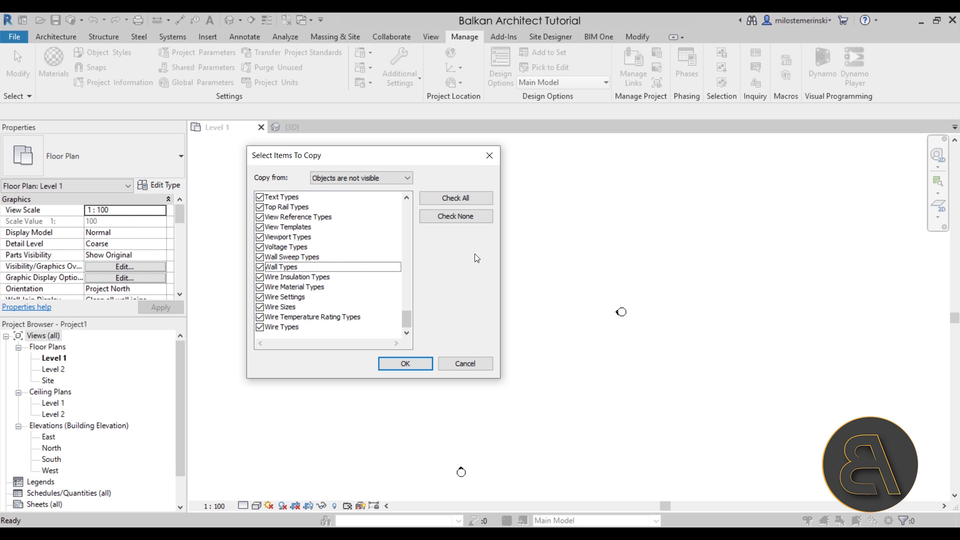
left_click(428, 215)
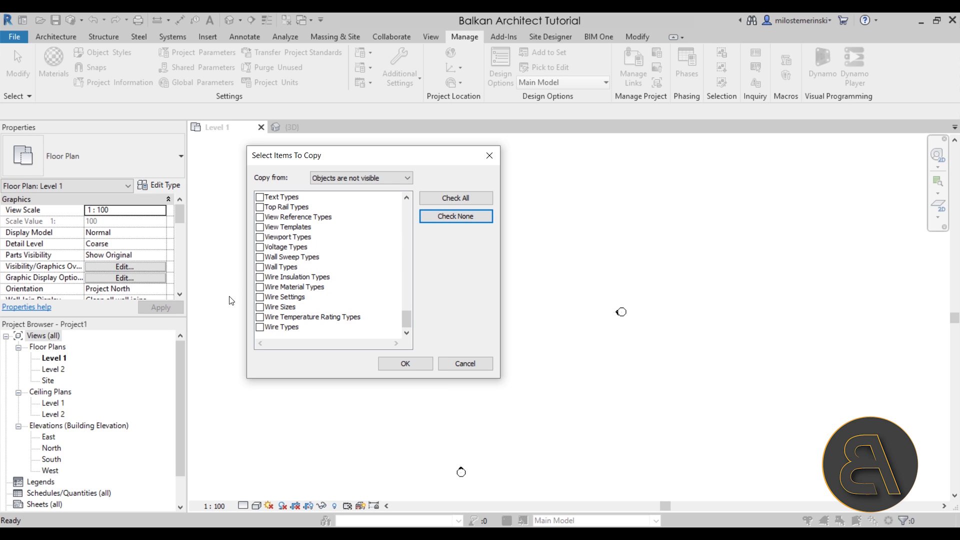
left_click(266, 269)
left_click(259, 267)
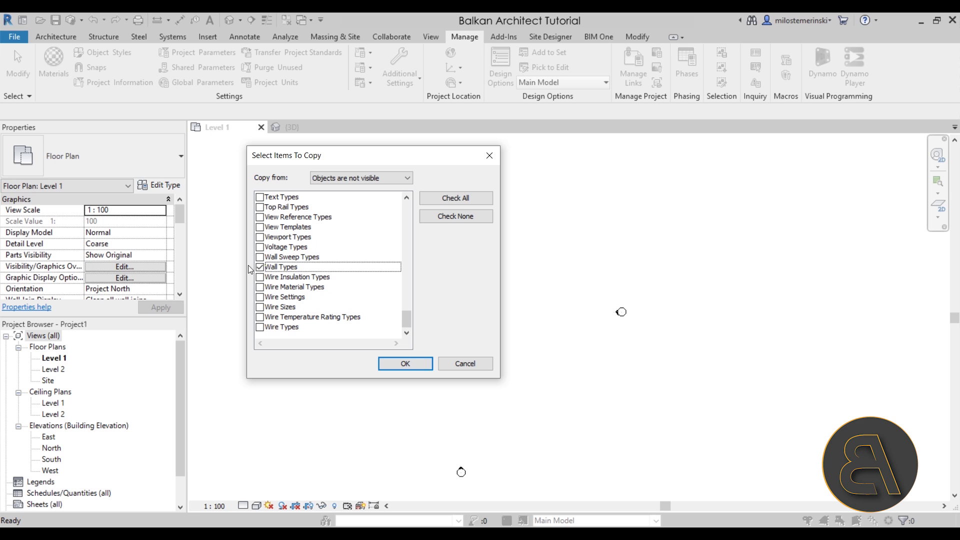
left_click(359, 178)
left_click(357, 176)
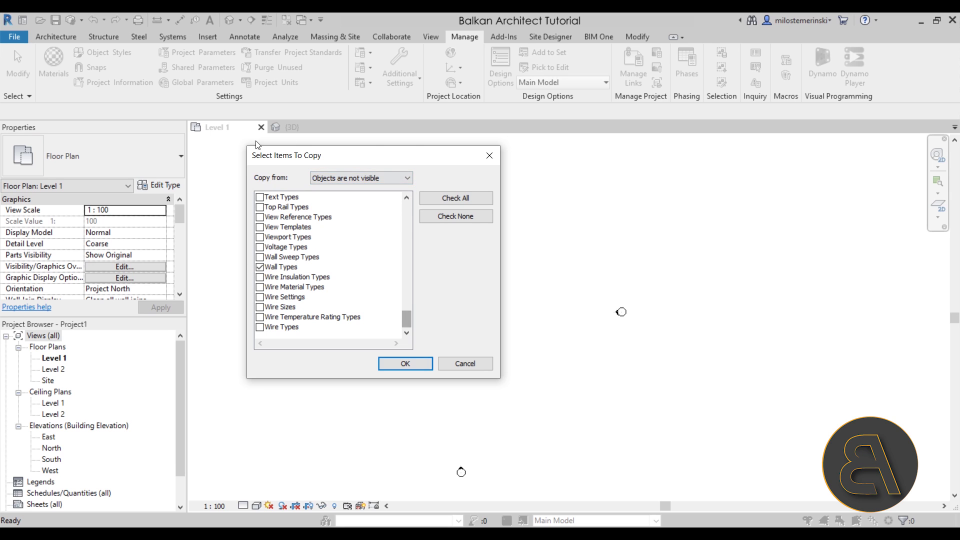
Run the wall types transfer, bringing in new types only instead of overwriting the existing duplicates
left_click(405, 364)
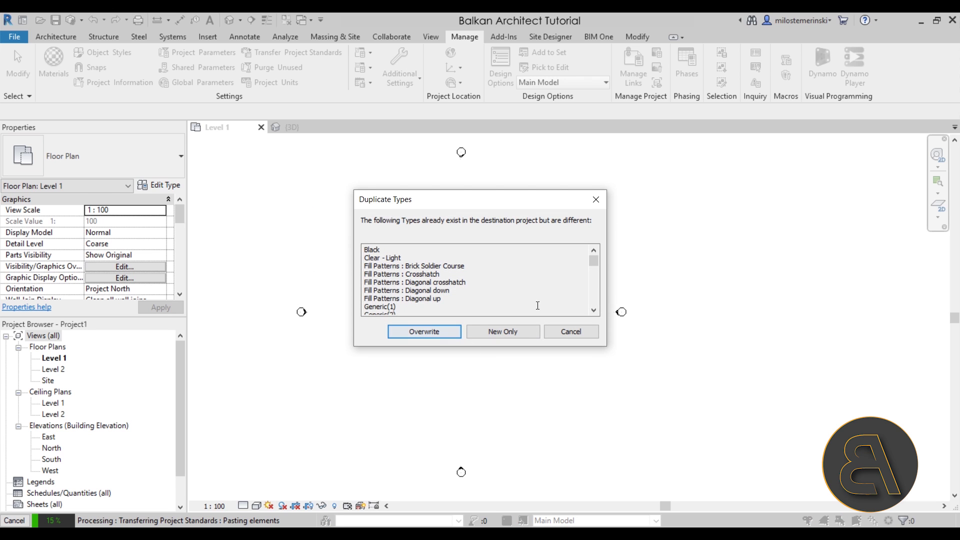
left_click_drag(595, 263, 600, 238)
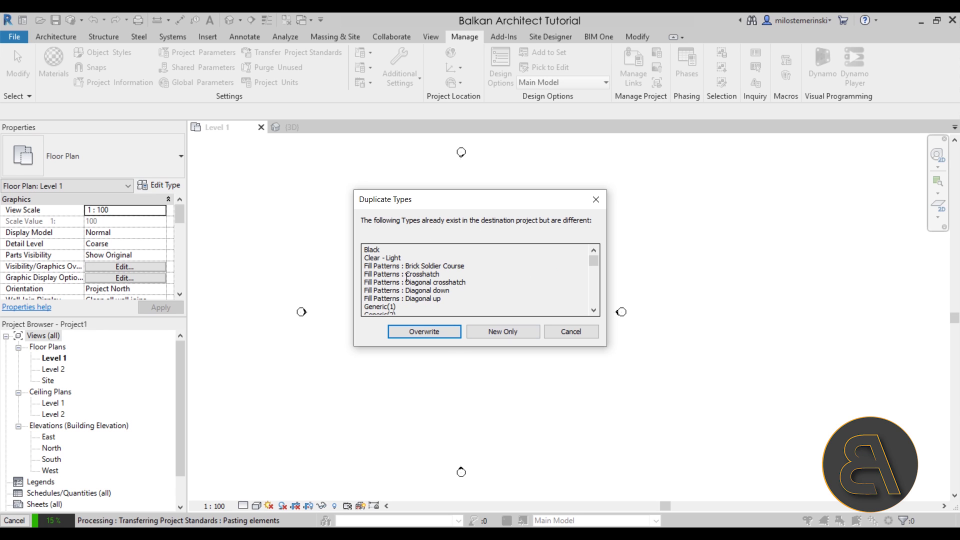
left_click(508, 337)
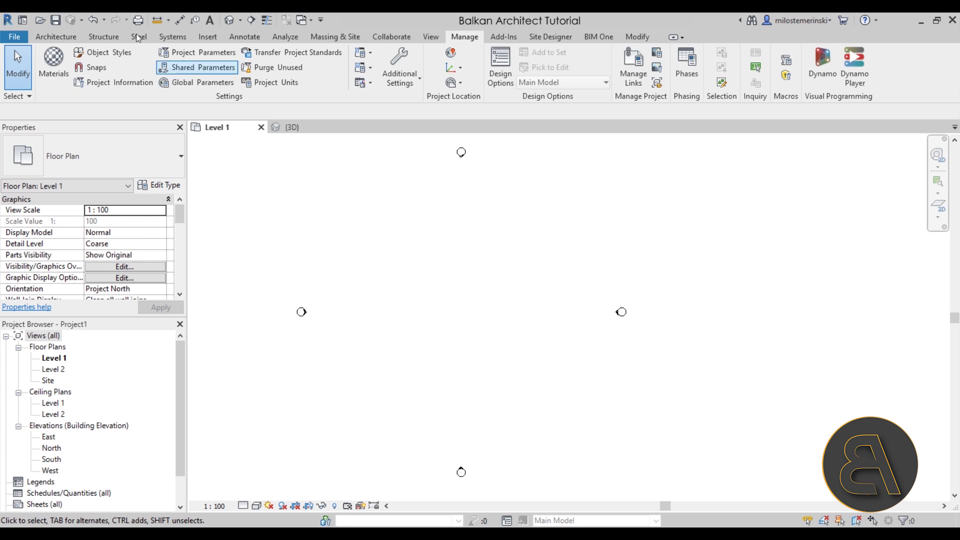
Duplicate the Generic - 200mm basic wall type as Generic - 200mm 2
left_click(58, 34)
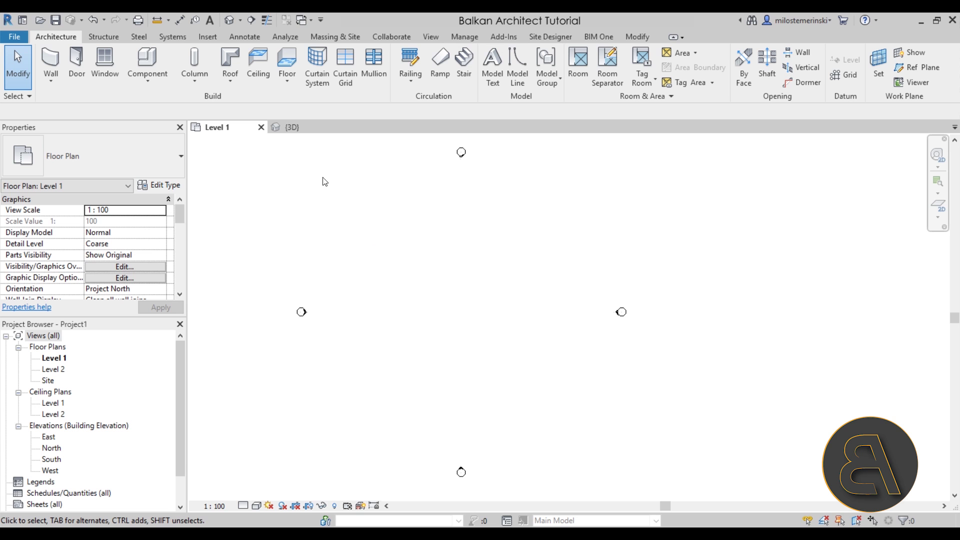
key("w")
key("a")
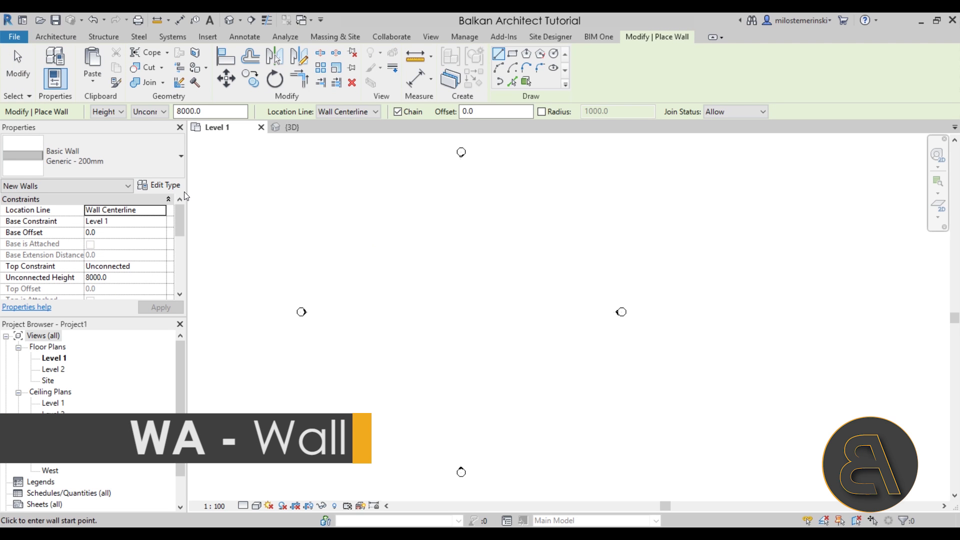
left_click(171, 188)
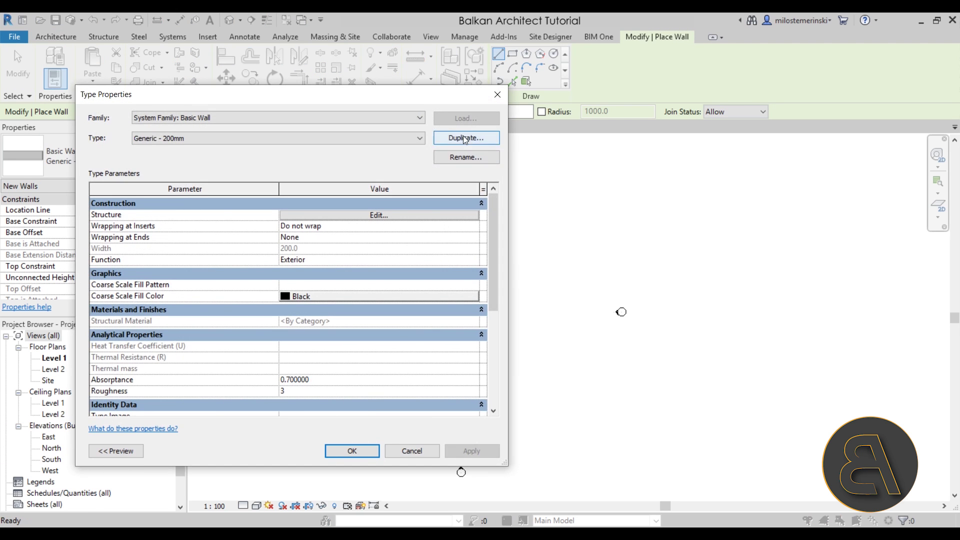
left_click(464, 137)
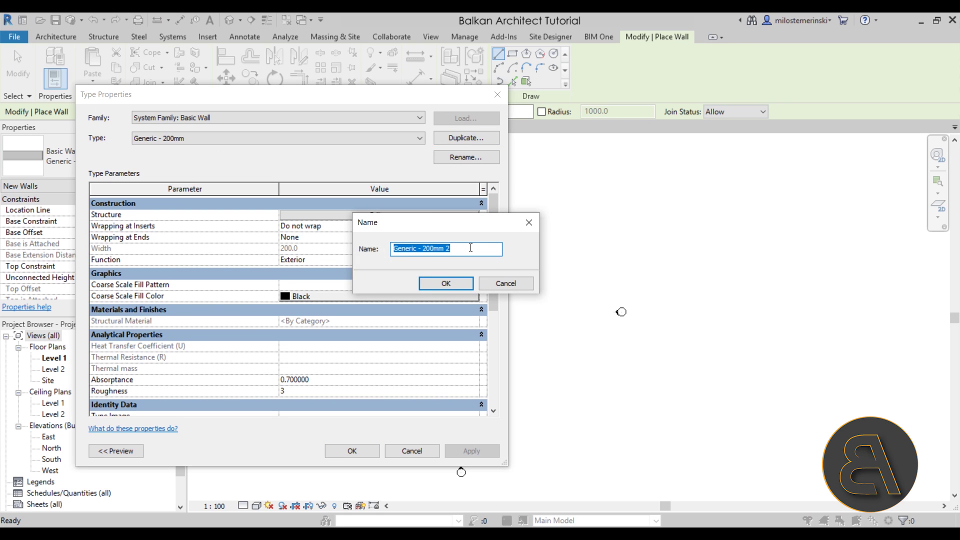
left_click(445, 283)
Insert three additional structure layers above the 200 mm layer in the duplicated wall type's assembly
left_click(373, 215)
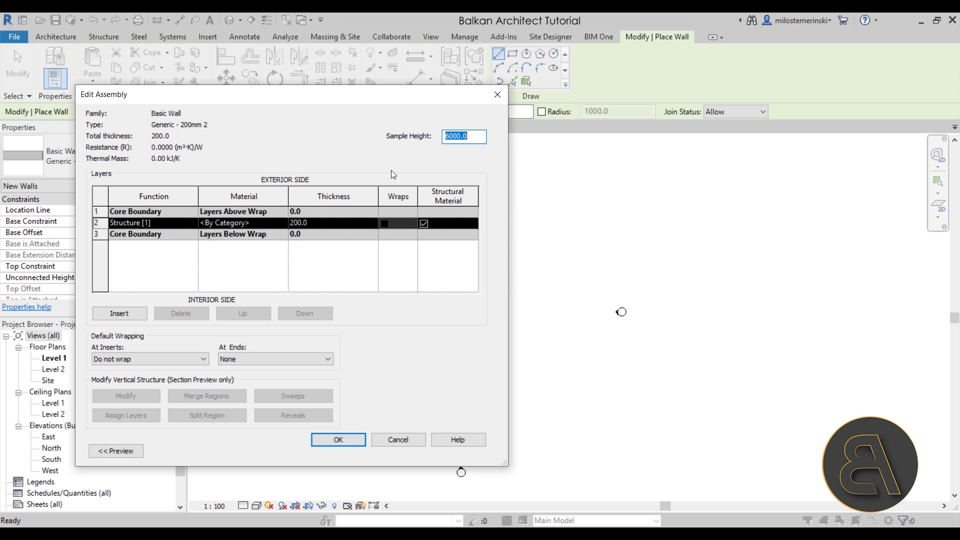
left_click(115, 313)
left_click(115, 313)
left_click(115, 313)
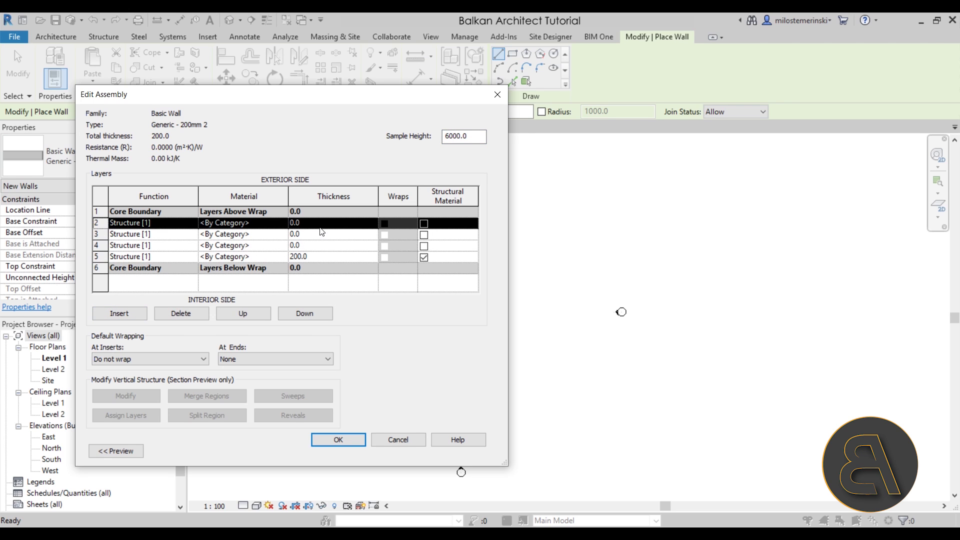
Set the three added layers' thicknesses to 5, 1 and 16, accept the wall type and end wall placement
left_click(372, 223)
type("5")
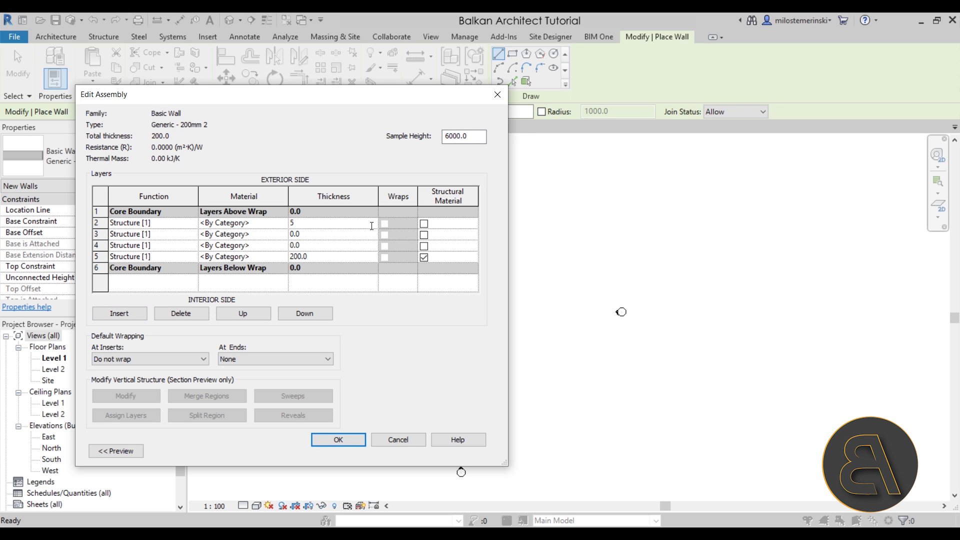
left_click(362, 235)
type("1")
left_click(358, 246)
type("16")
left_click(342, 439)
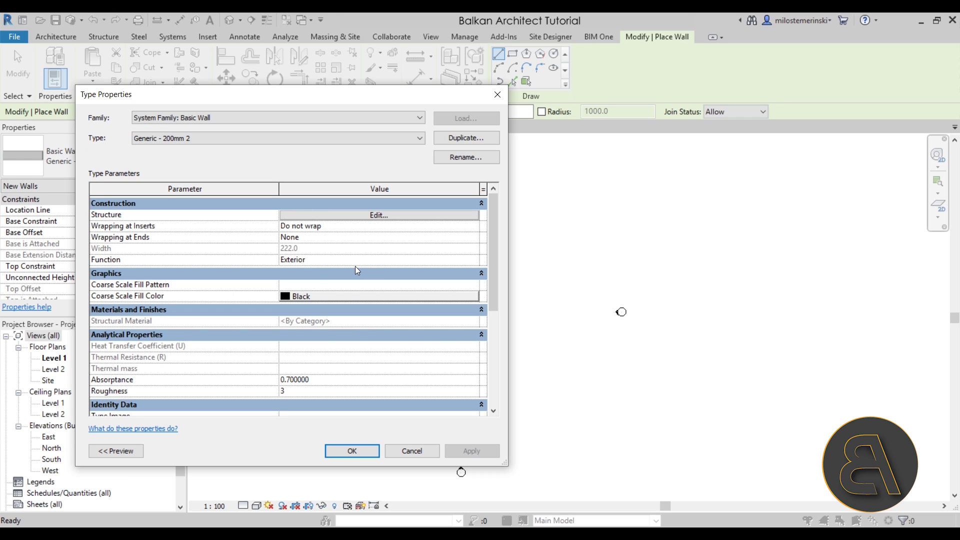
left_click(352, 450)
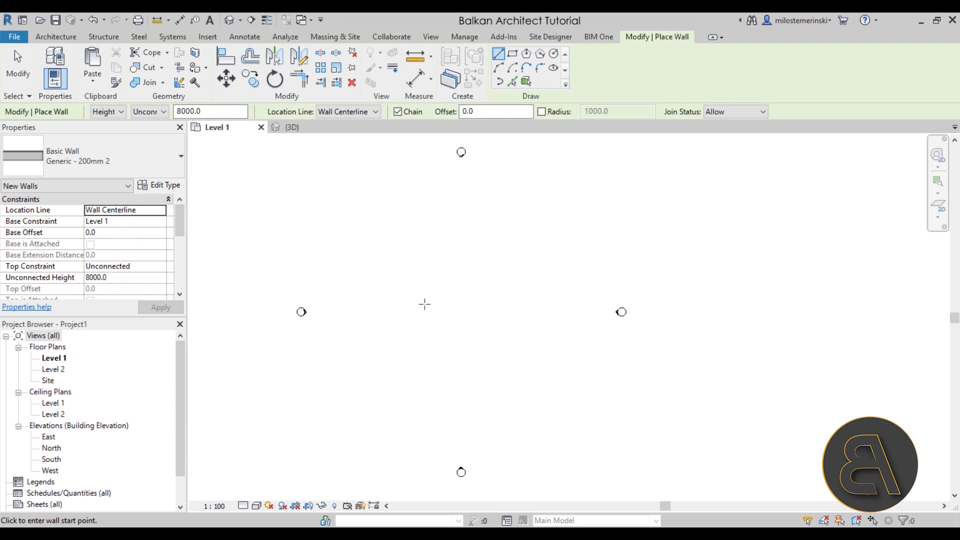
key("Escape")
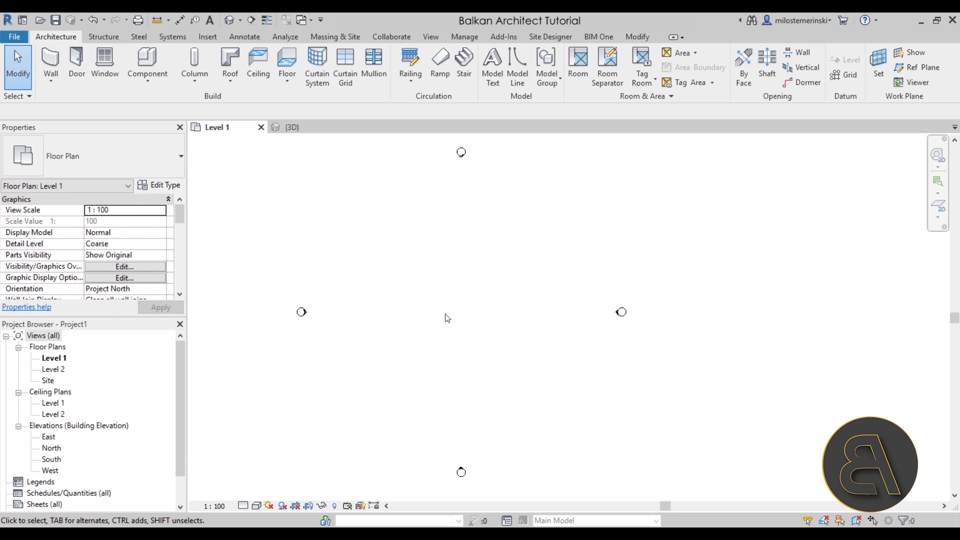
Examine the type properties of the M_Fixed 0406 x 0610mm window, then leave without changing or placing it
key("w")
key("n")
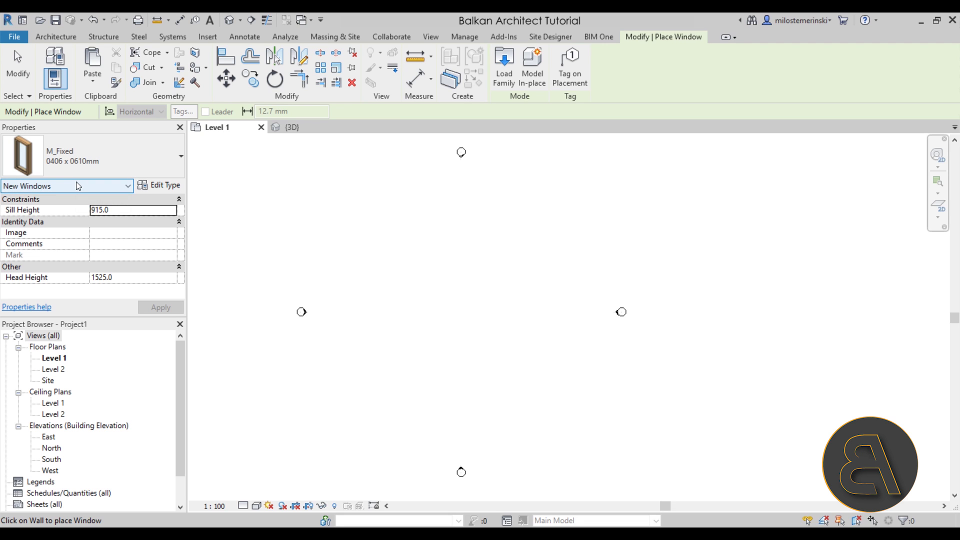
left_click(158, 185)
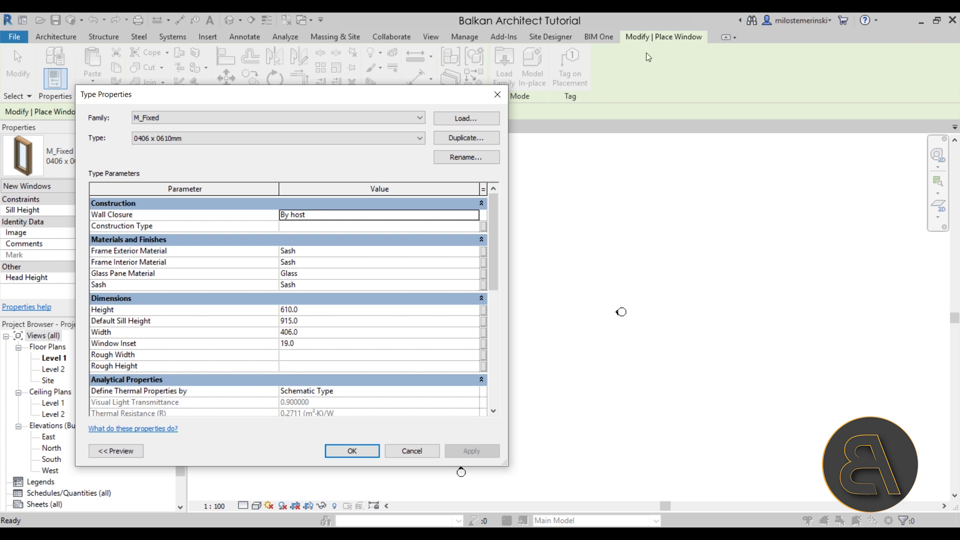
left_click(400, 450)
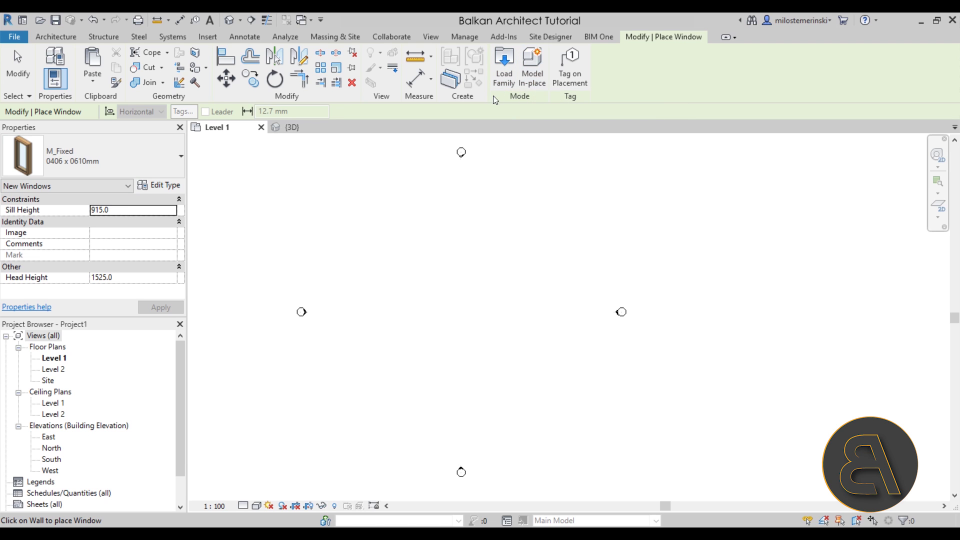
left_click(18, 67)
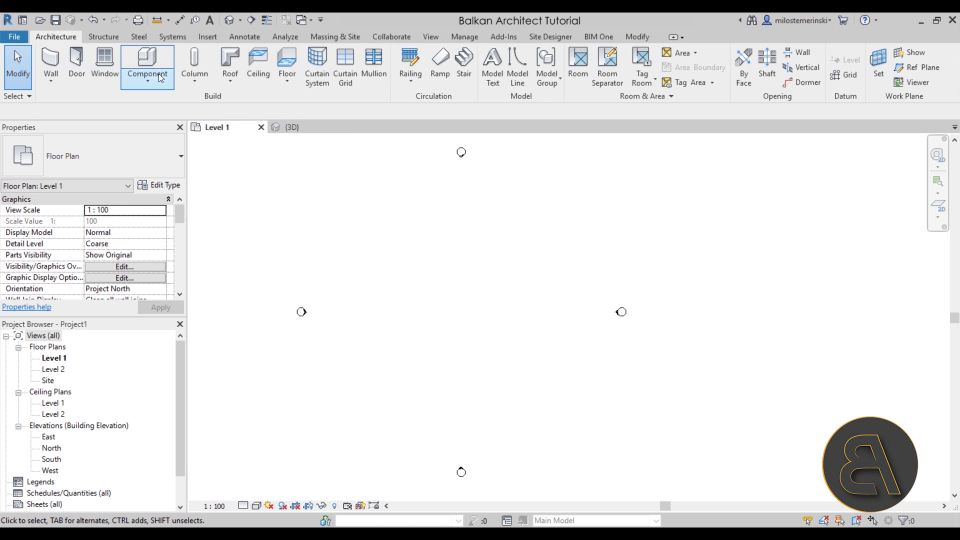
Place an M_TV - Flat Screen 0810mm component in the Level 1 plan, near the middle of the elevation markers
left_click(147, 61)
left_click(472, 297)
key("Escape")
key("Escape")
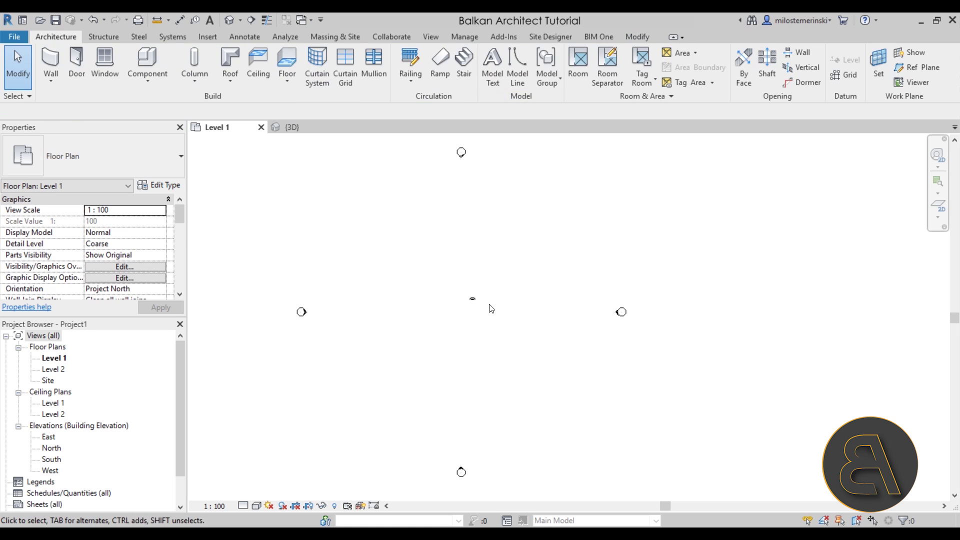
Open the placed TV's family for editing, look over its geometry and creation tools, and close it without saving
left_click(472, 298)
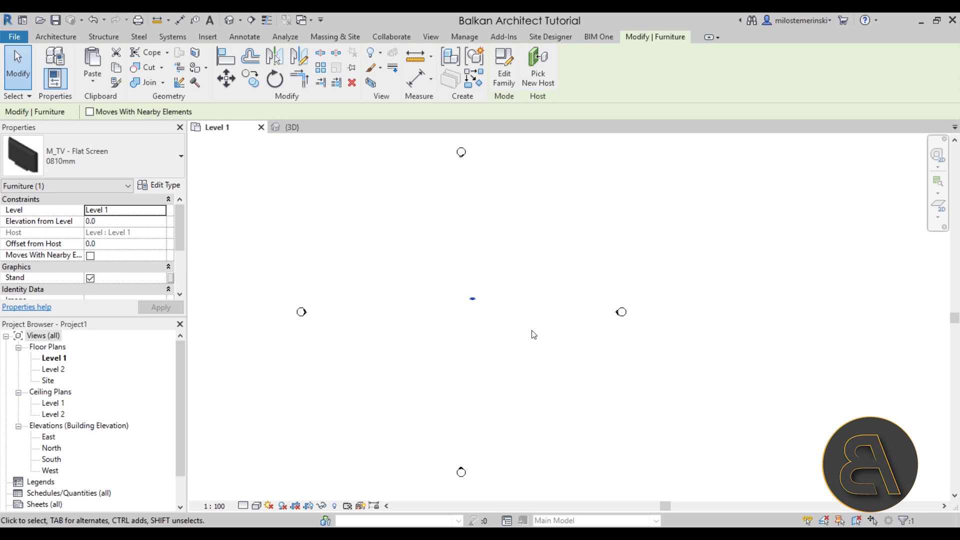
left_click(503, 74)
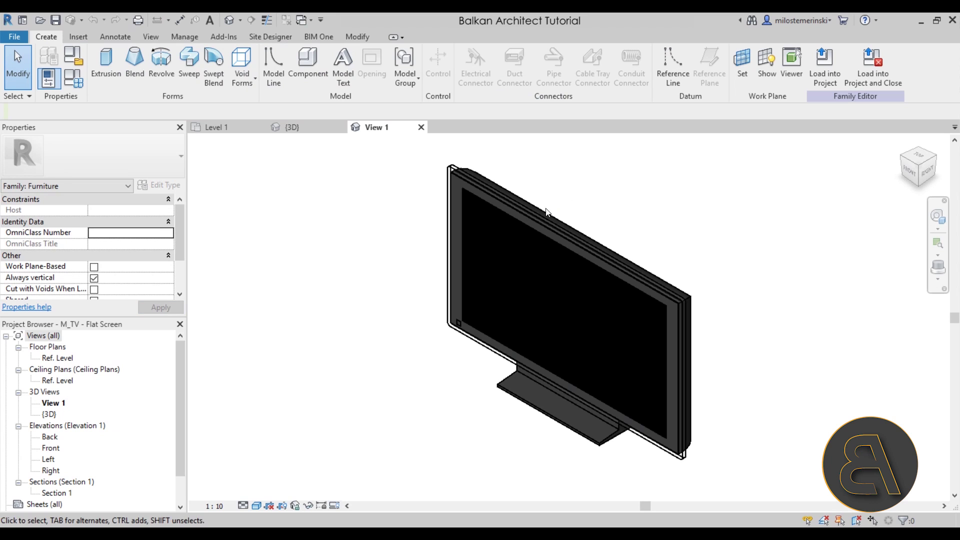
left_click(533, 214)
left_click(402, 214)
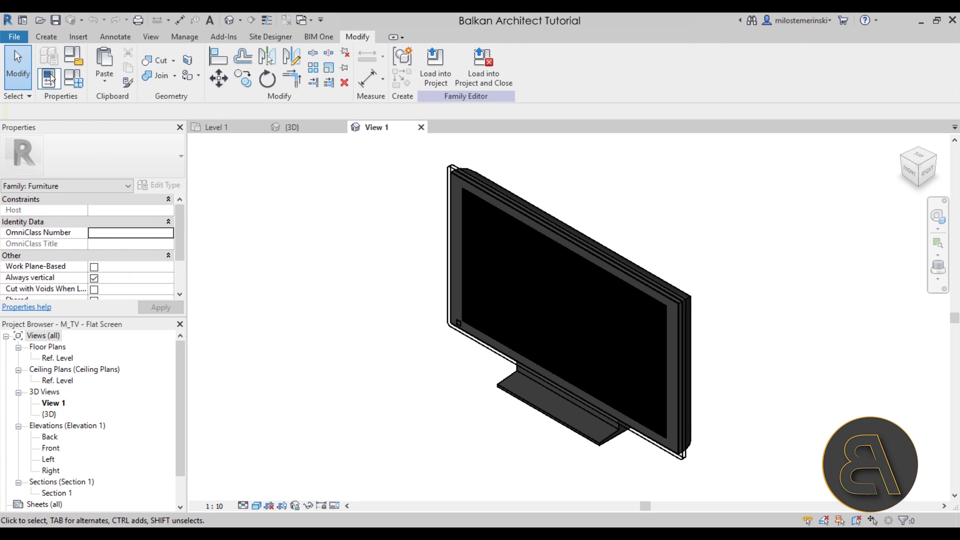
left_click(46, 37)
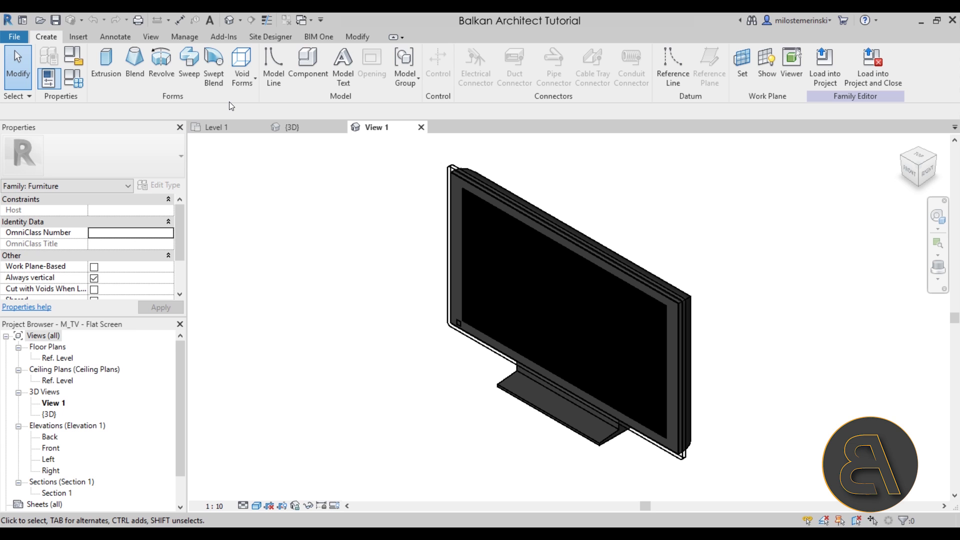
left_click(421, 127)
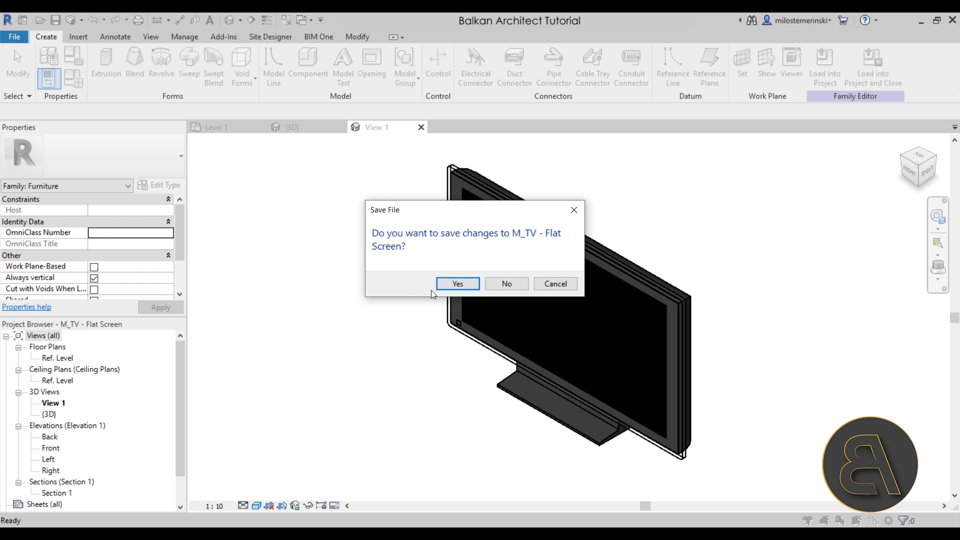
left_click(502, 280)
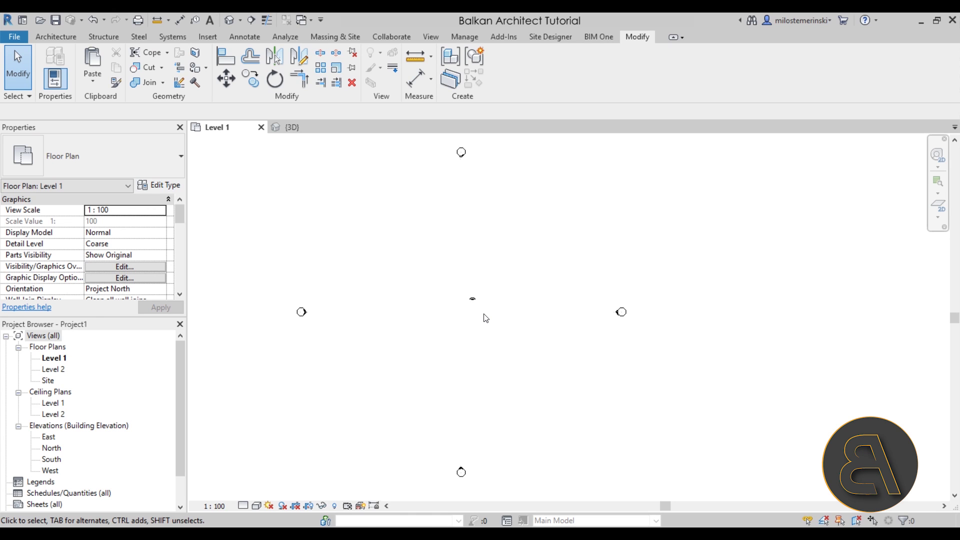
Delete the flat screen TV from the Level 1 floor plan
left_click(472, 299)
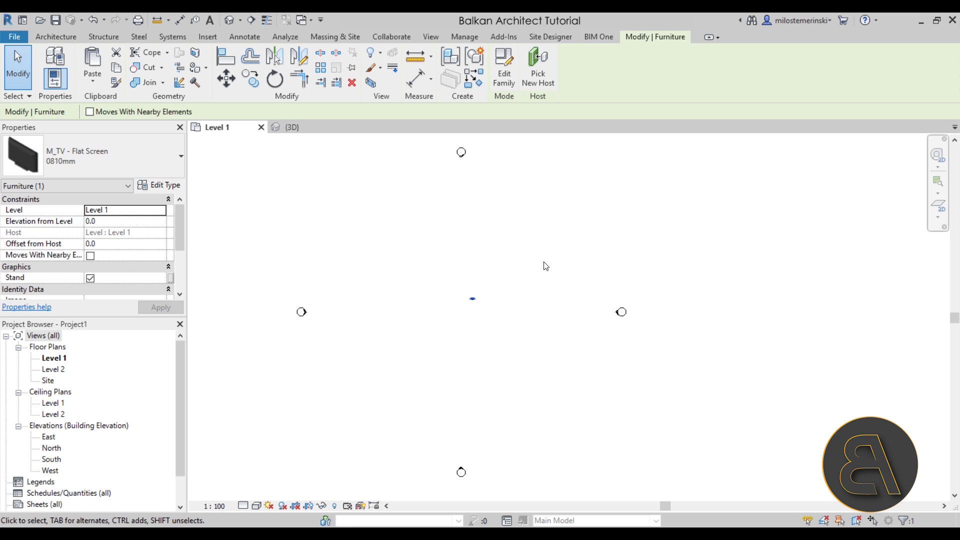
key("Escape")
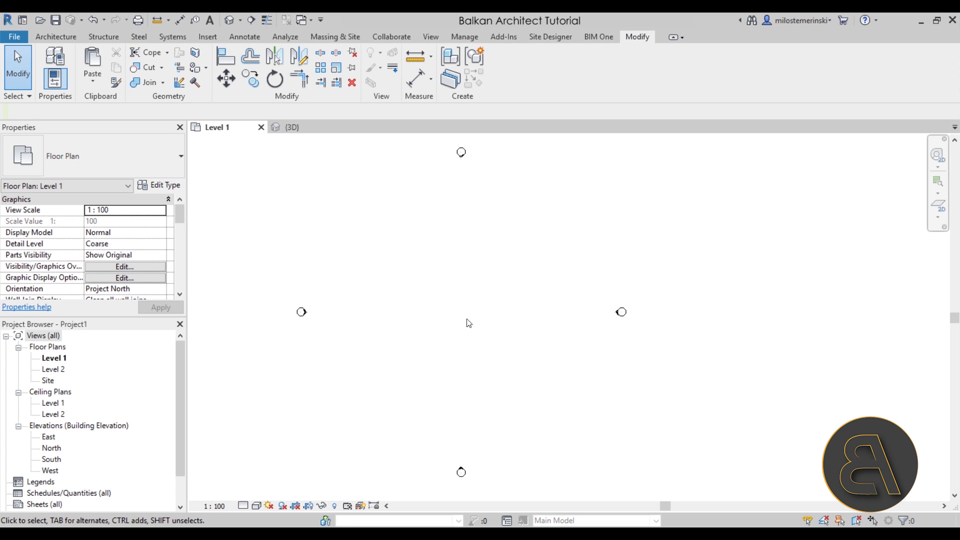
middle_click_drag(463, 320, 449, 315)
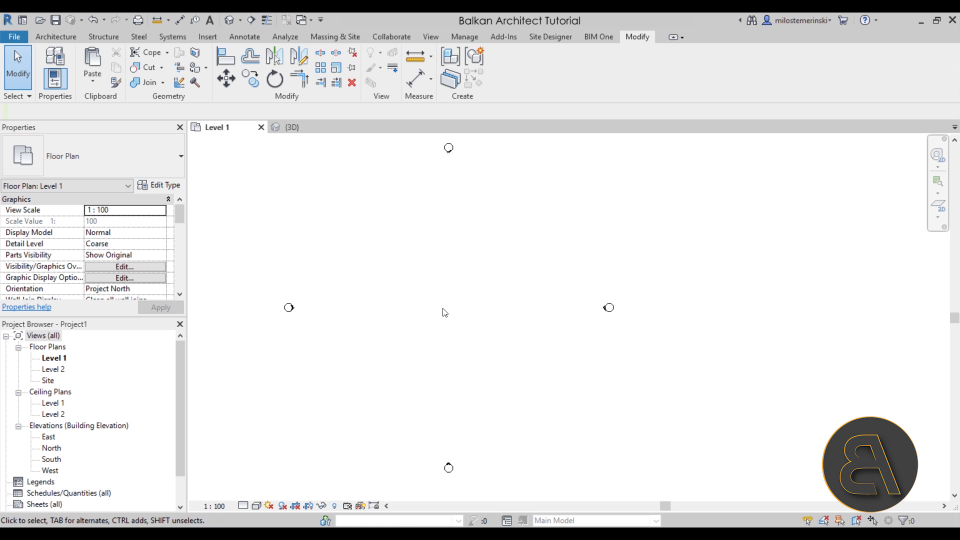
left_click(56, 37)
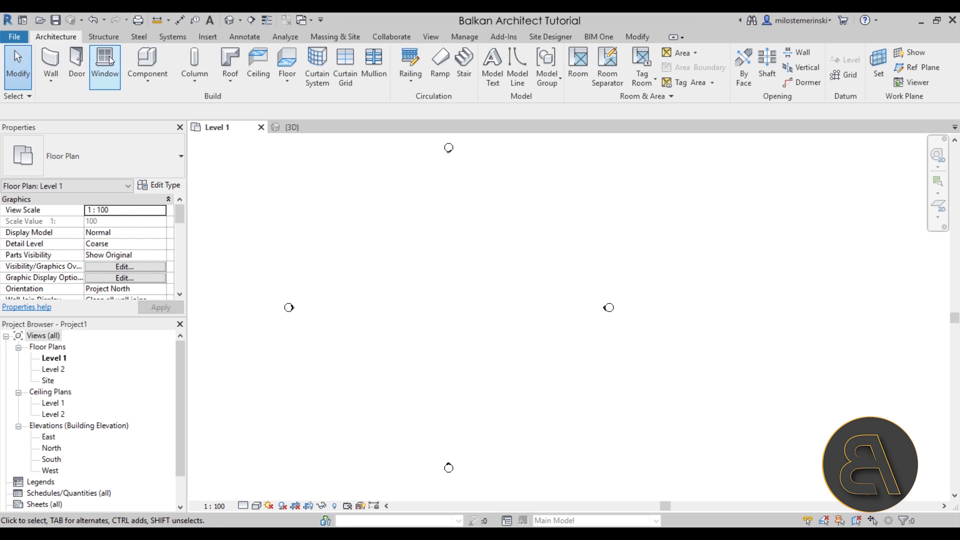
Check whether the deleted TV's family is still available for placement, and uncheck every item in Purge Unused
left_click(131, 57)
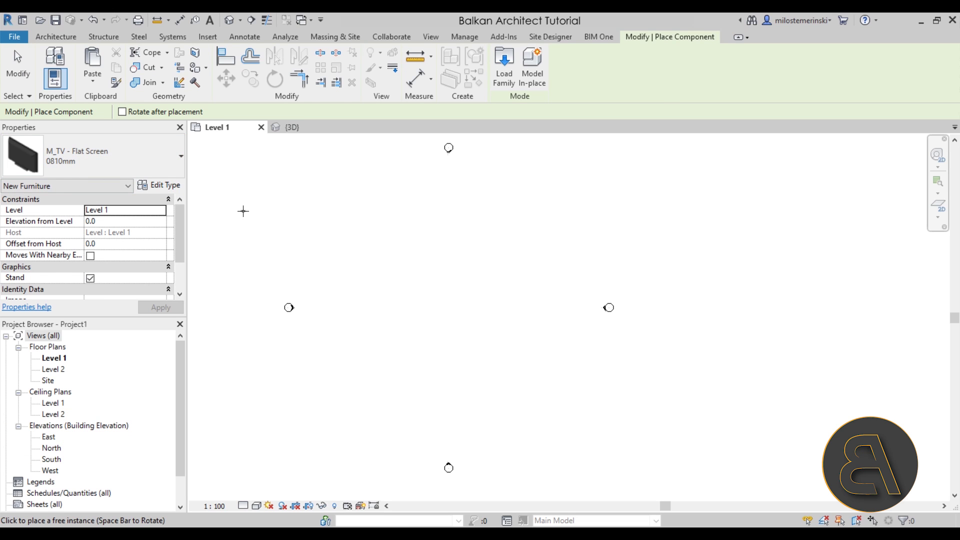
key("Escape")
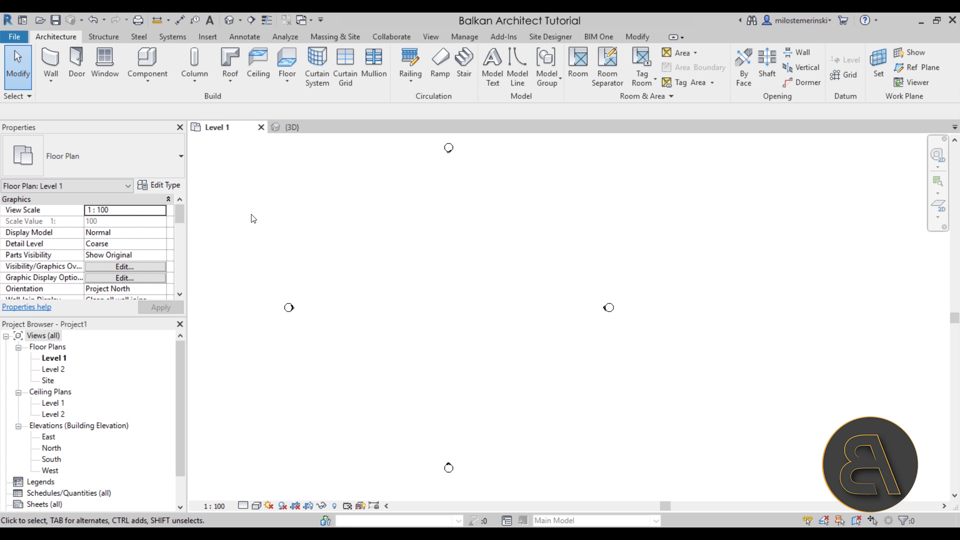
left_click(465, 37)
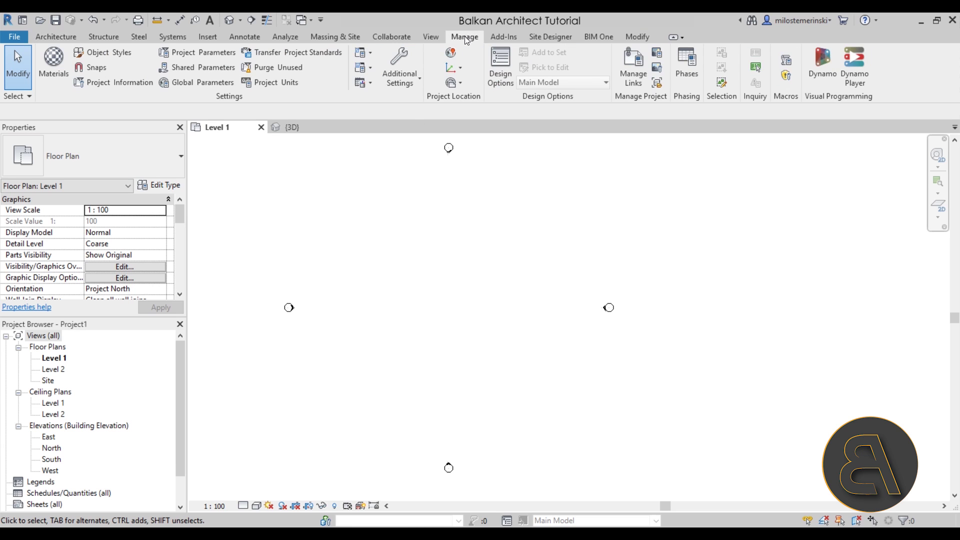
left_click(255, 70)
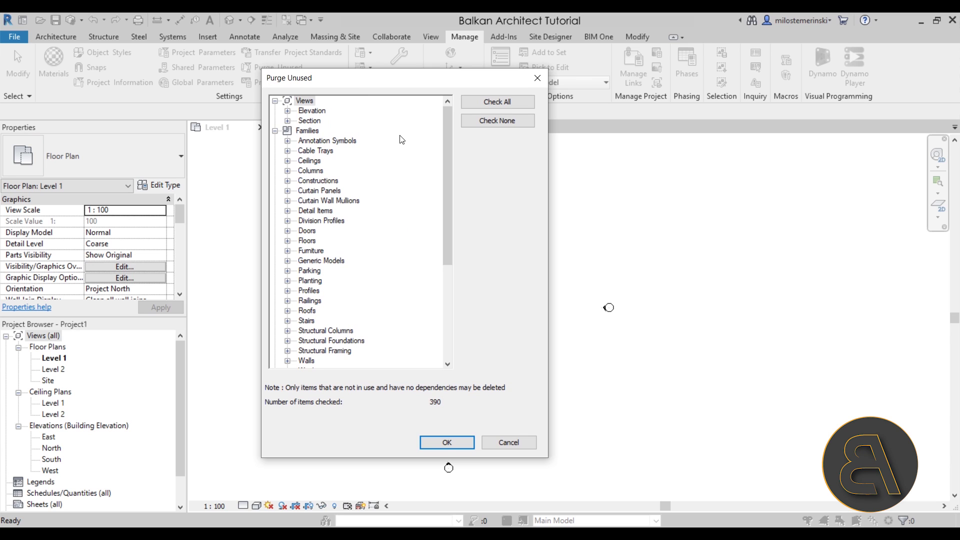
left_click(502, 124)
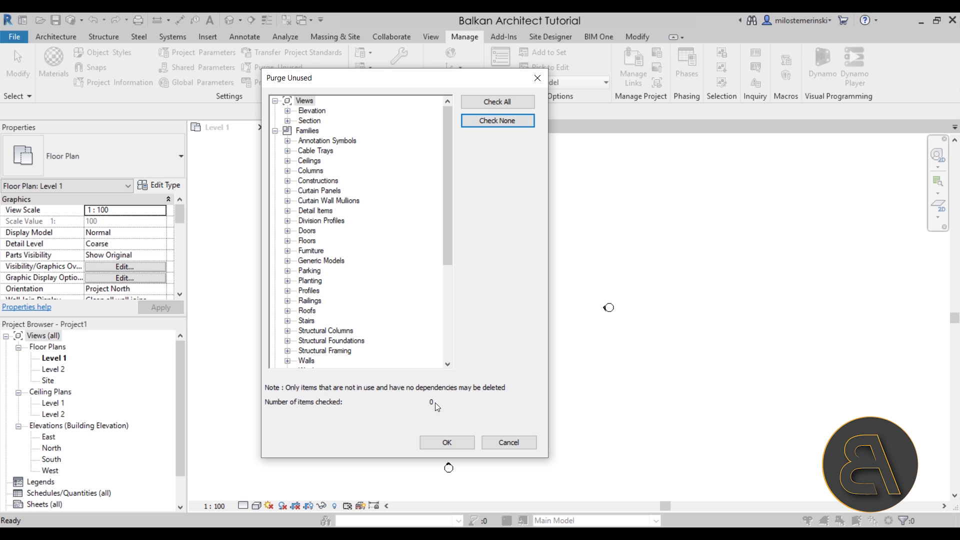
Mark the M_TV - Flat Screen furniture family with all its size types and purge it from the project
left_click_drag(451, 184, 441, 205)
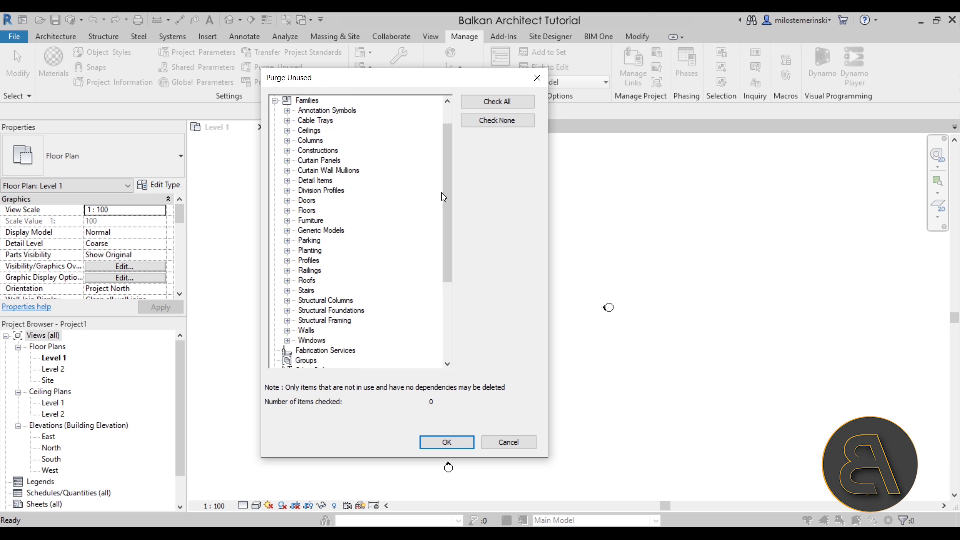
double_click(305, 221)
left_click(354, 242)
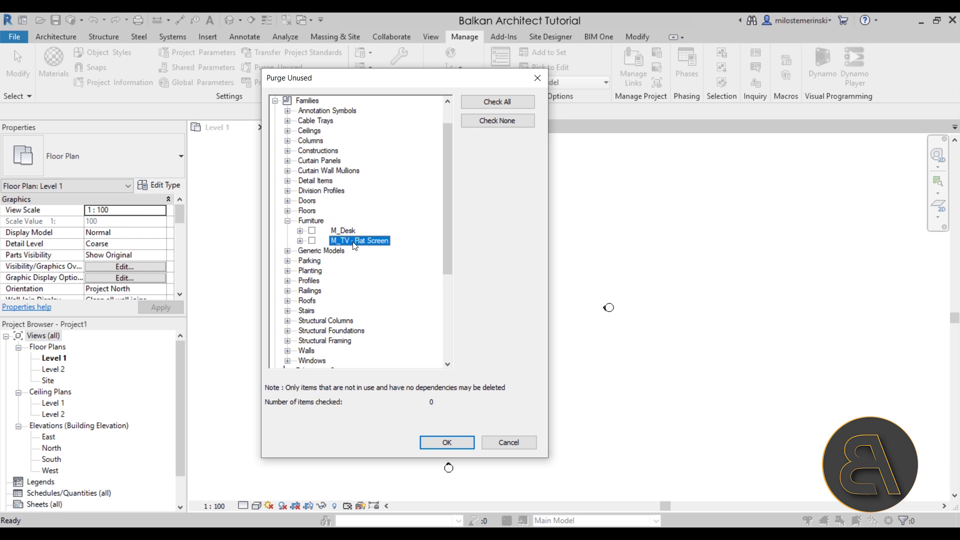
left_click(300, 241)
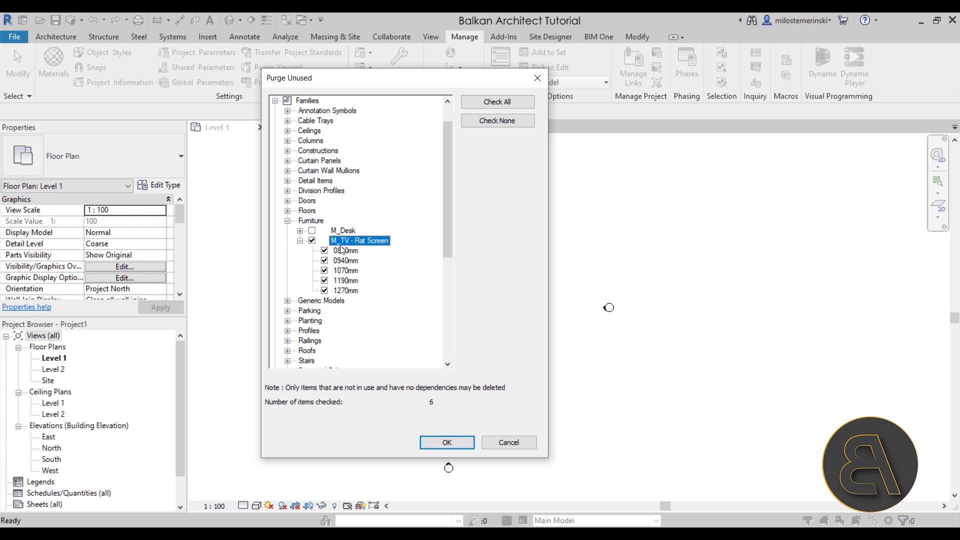
left_click(313, 241)
left_click(328, 269)
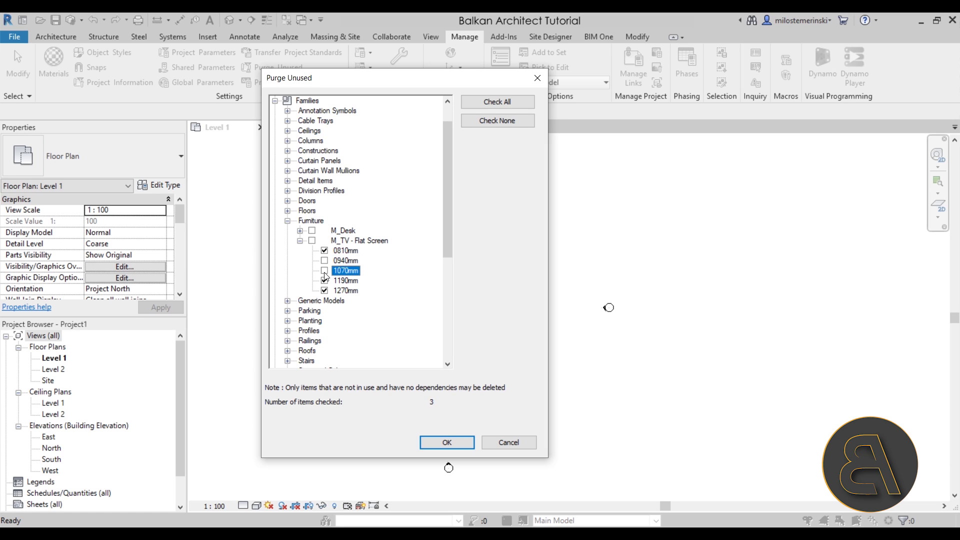
left_click(324, 260)
left_click(323, 260)
left_click(312, 241)
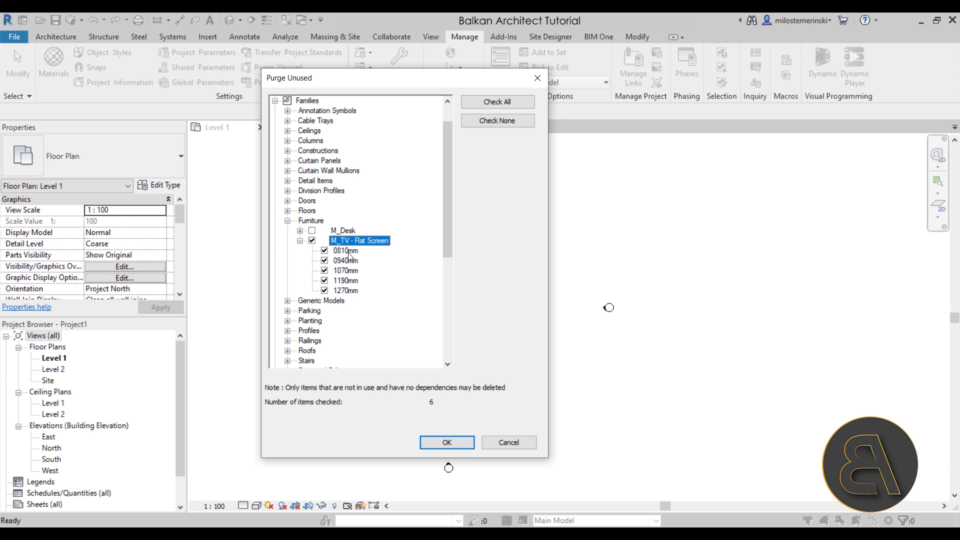
left_click(442, 443)
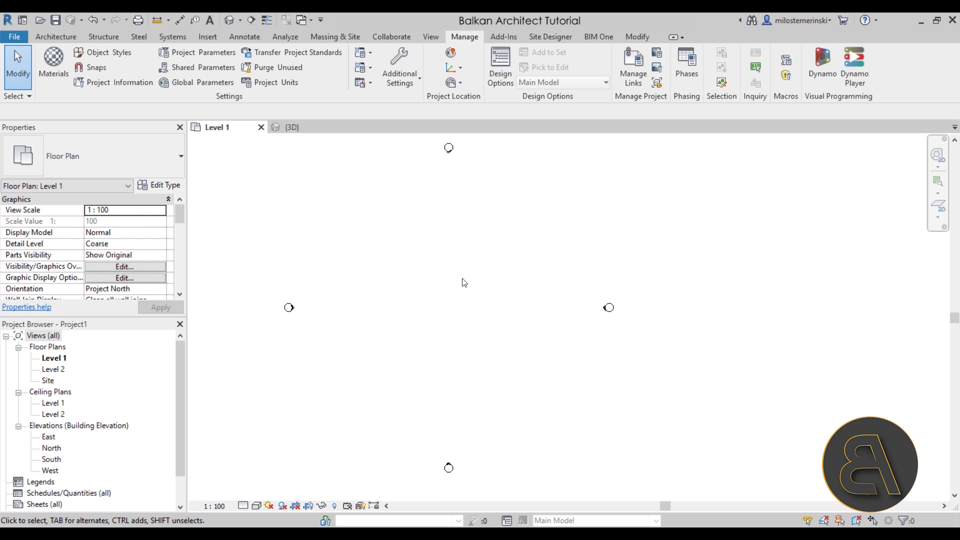
Look through the component types available for placement to check for the flat screen TV, and leave without placing anything
left_click(56, 37)
left_click(134, 68)
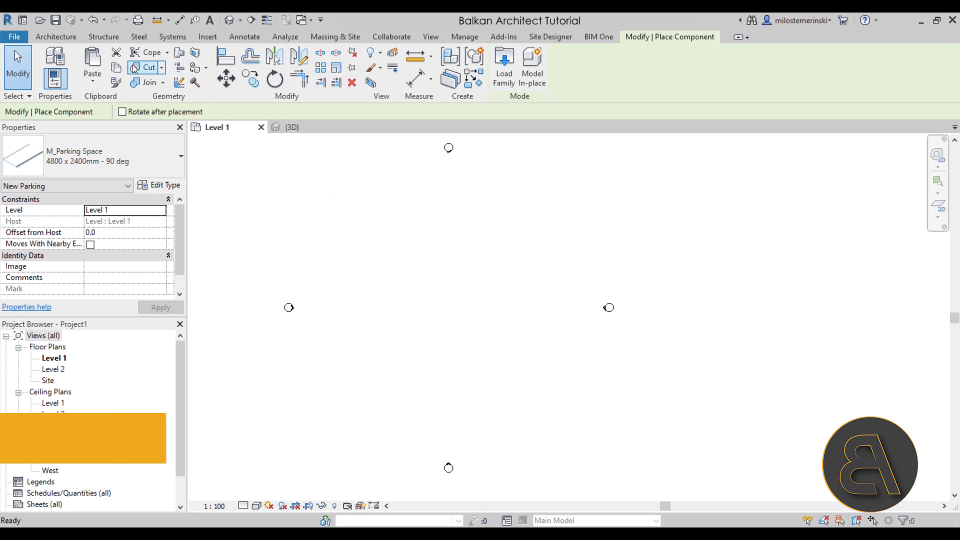
left_click(124, 156)
scroll(96, 333, "up", 5)
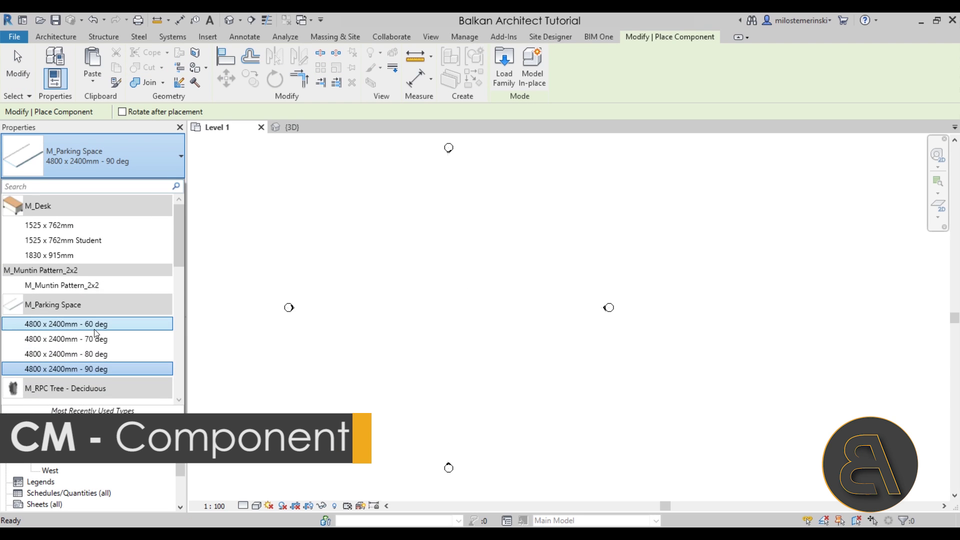
scroll(94, 330, "down", 8)
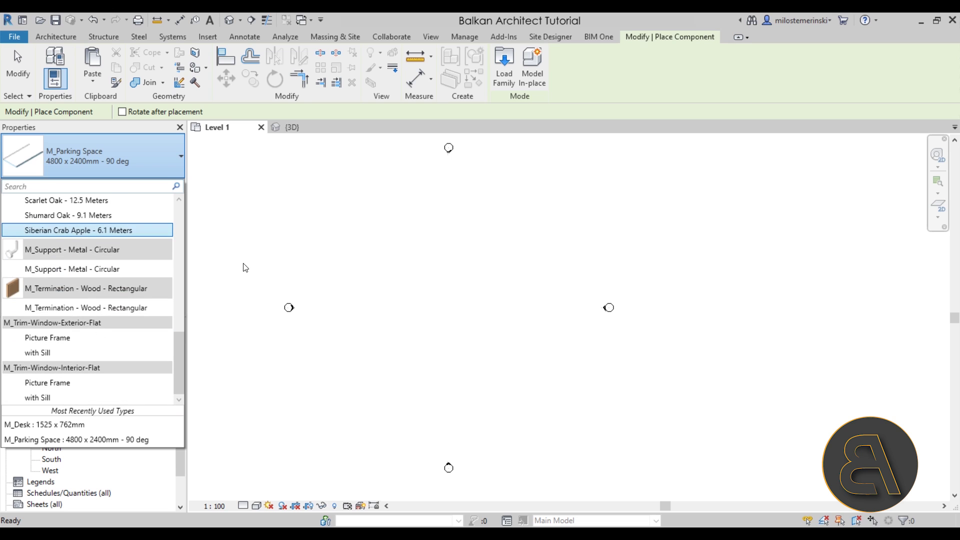
left_click(14, 81)
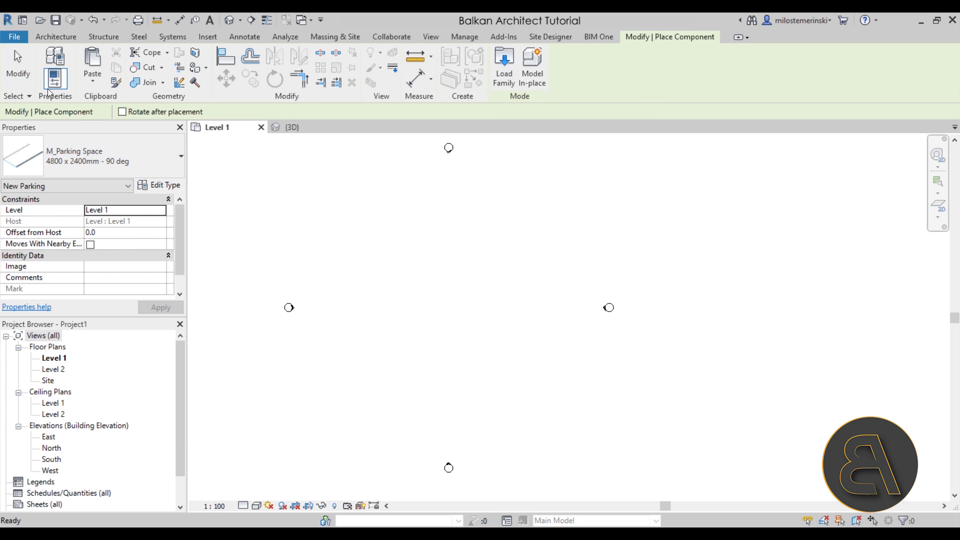
left_click(14, 81)
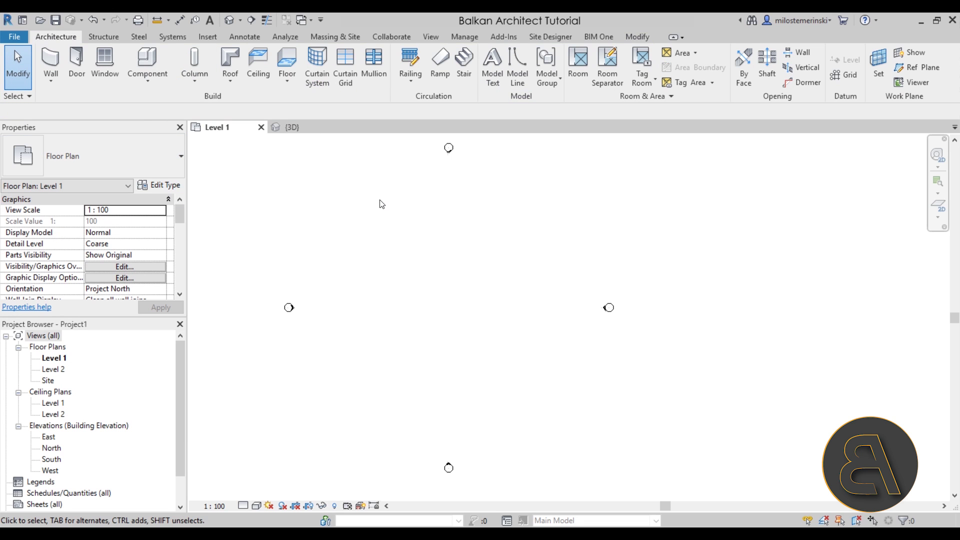
Examine the Basic Wall types in Purge Unused, including Test wall, and leave without purging anything
left_click(464, 37)
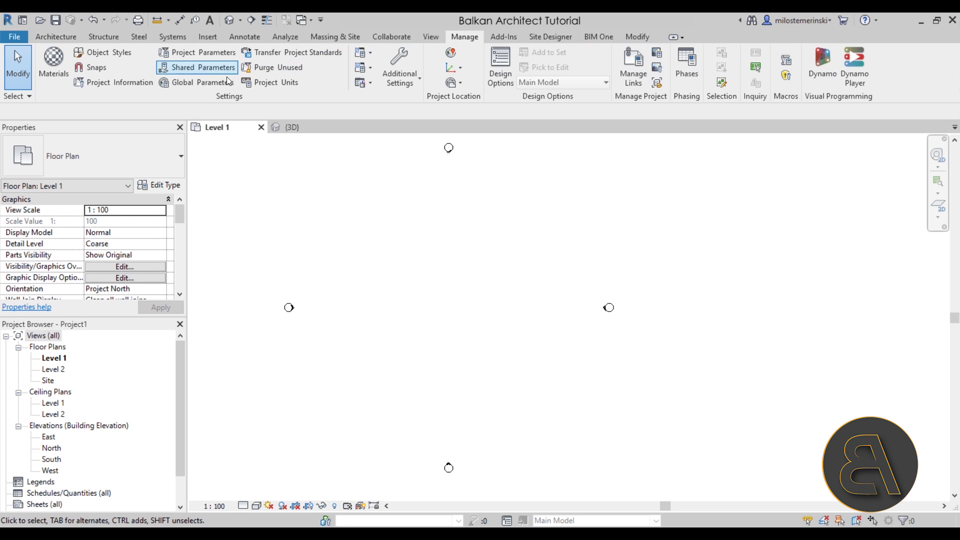
left_click(284, 69)
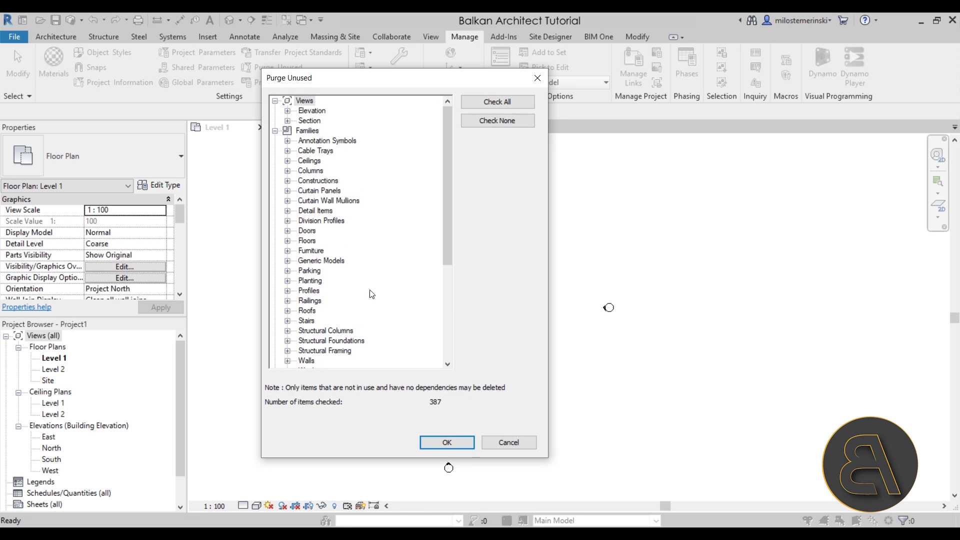
scroll(350, 280, "down", 3)
left_click(288, 270)
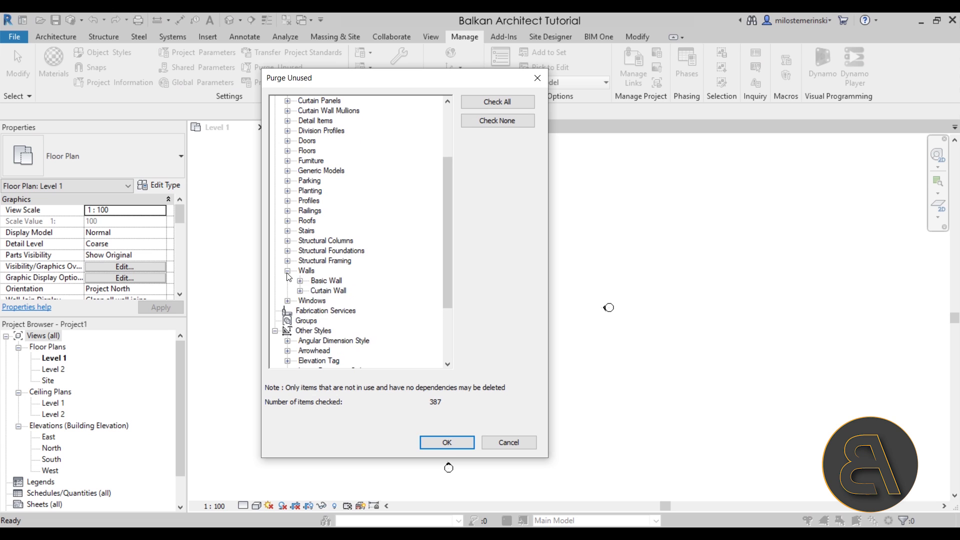
left_click(300, 281)
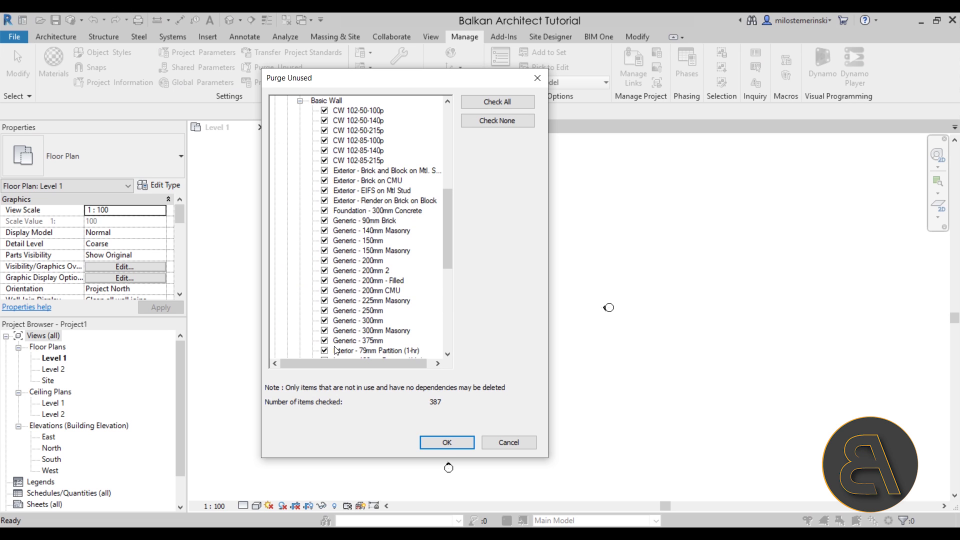
scroll(341, 325, "down", 3)
scroll(371, 329, "down", 3)
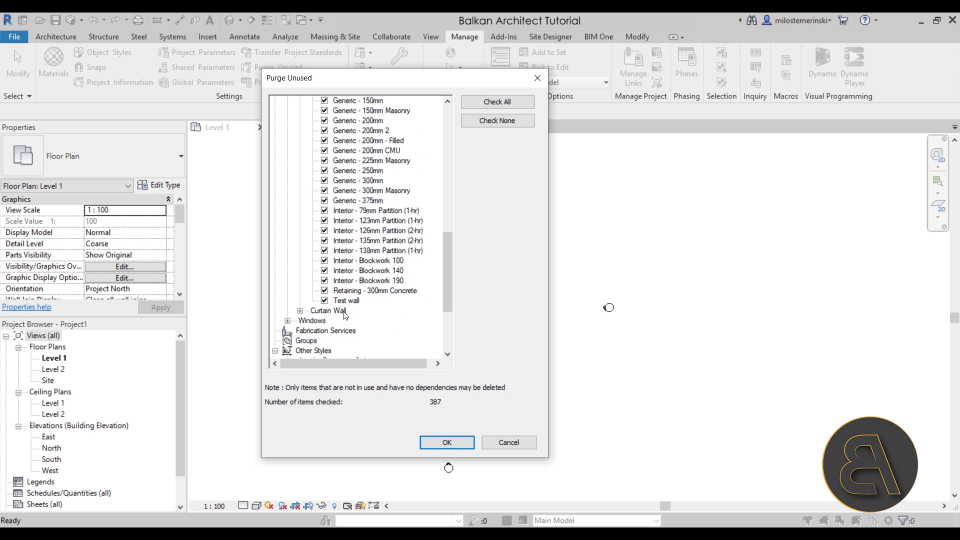
left_click(325, 300)
left_click(325, 300)
scroll(341, 277, "up", 5)
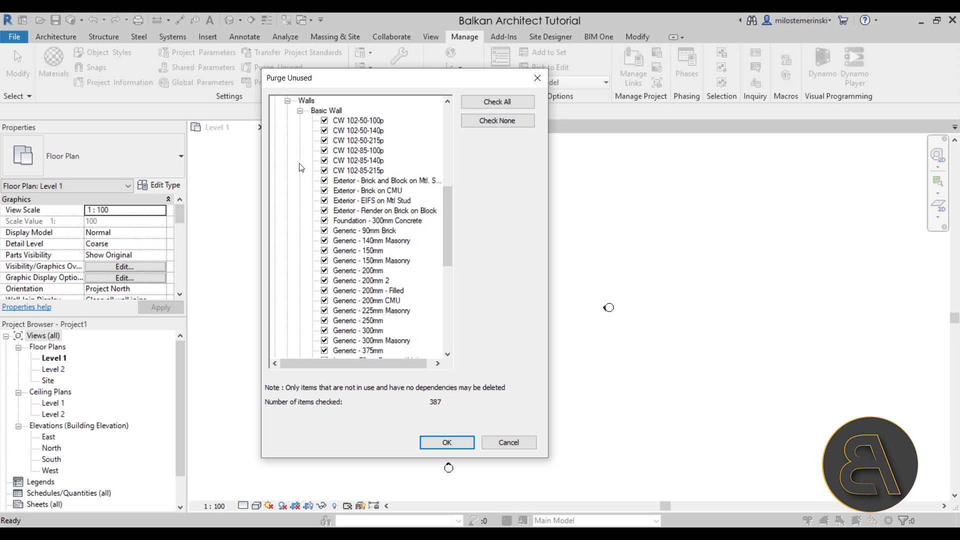
left_click(489, 446)
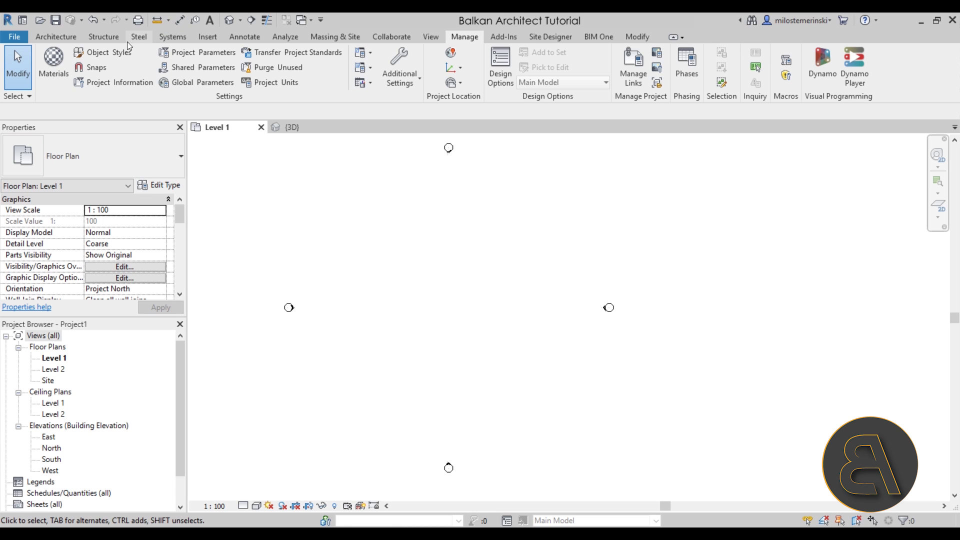
Place a Brick - UK Standard Running Section detail component near the middle of Level 1 and view its editing options
left_click(244, 36)
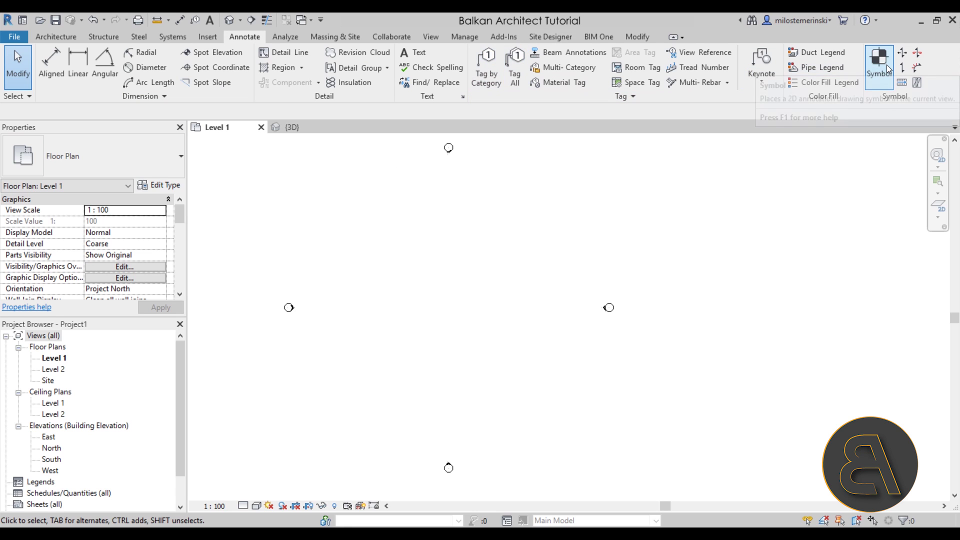
left_click(318, 82)
left_click(300, 101)
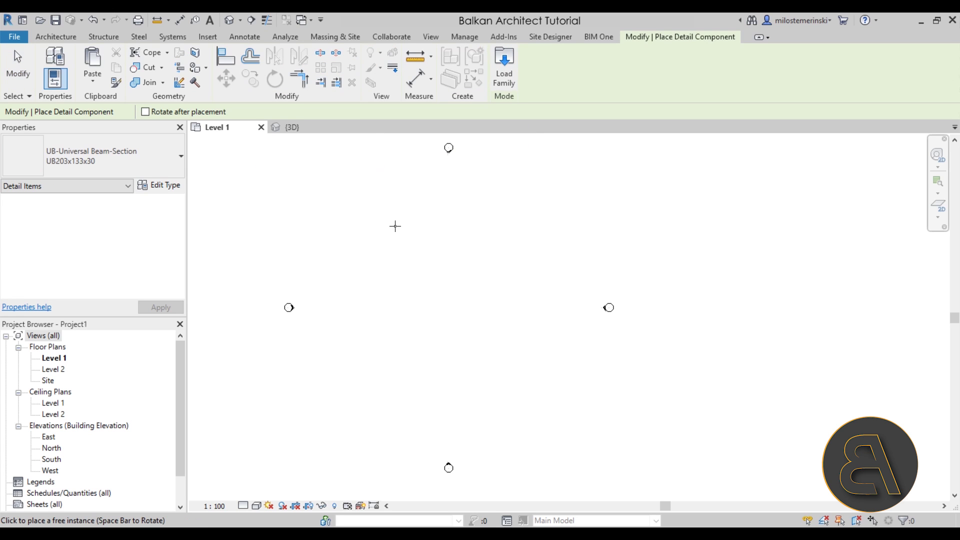
left_click(92, 149)
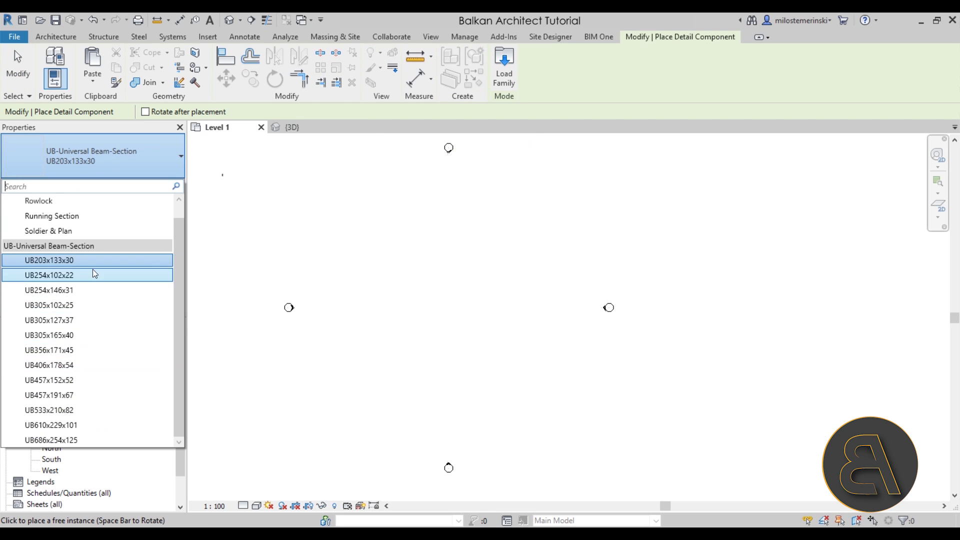
scroll(93, 268, "up", 1)
left_click(52, 230)
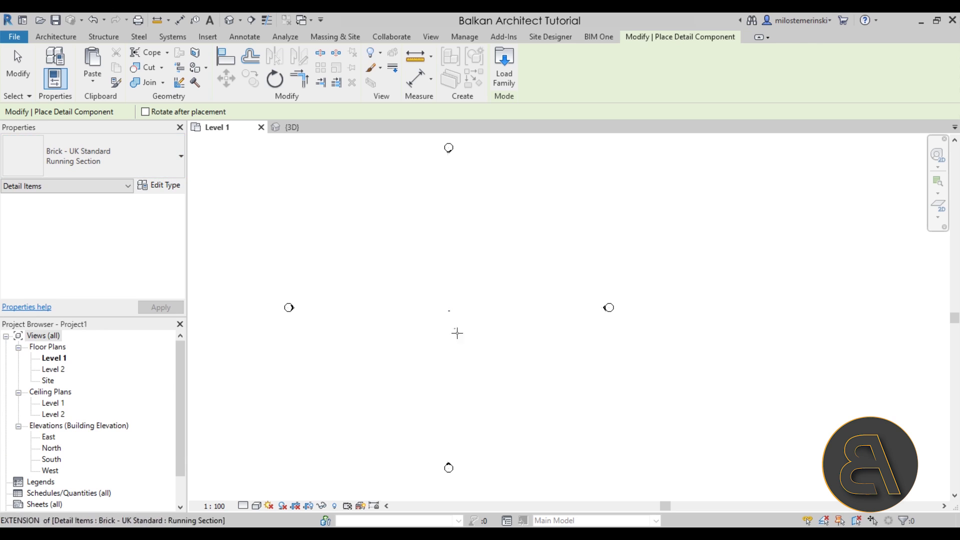
scroll(459, 336, "up", 3)
left_click(453, 303)
scroll(462, 320, "up", 3)
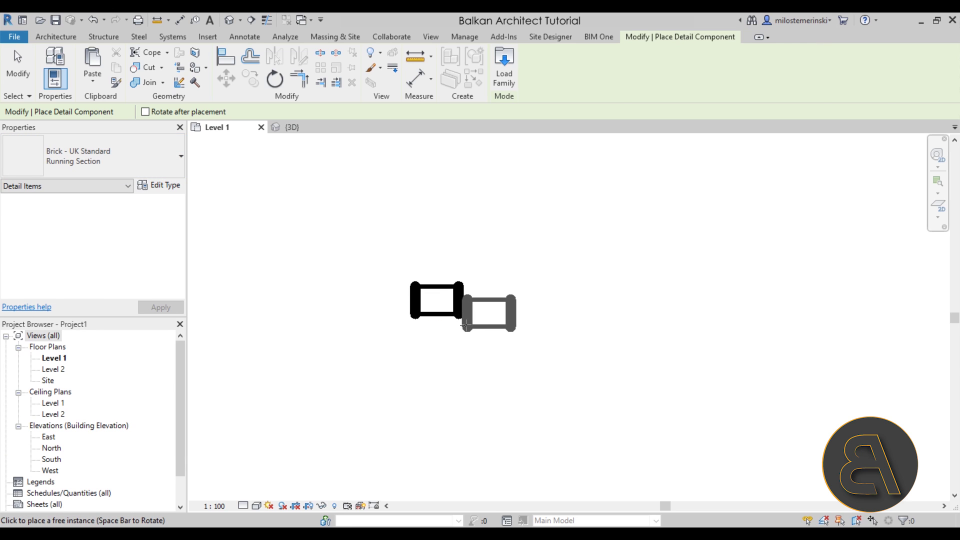
key("Escape")
left_click(458, 317)
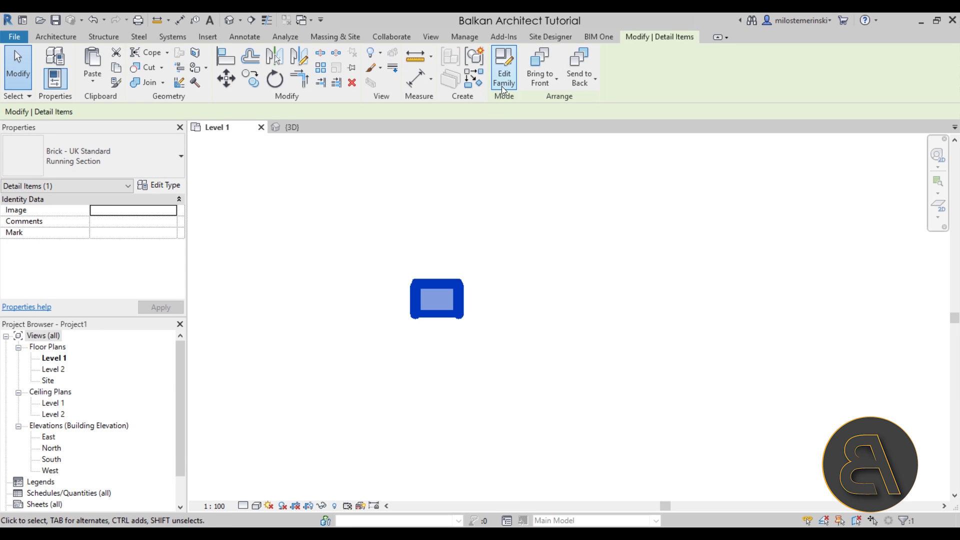
left_click(471, 178)
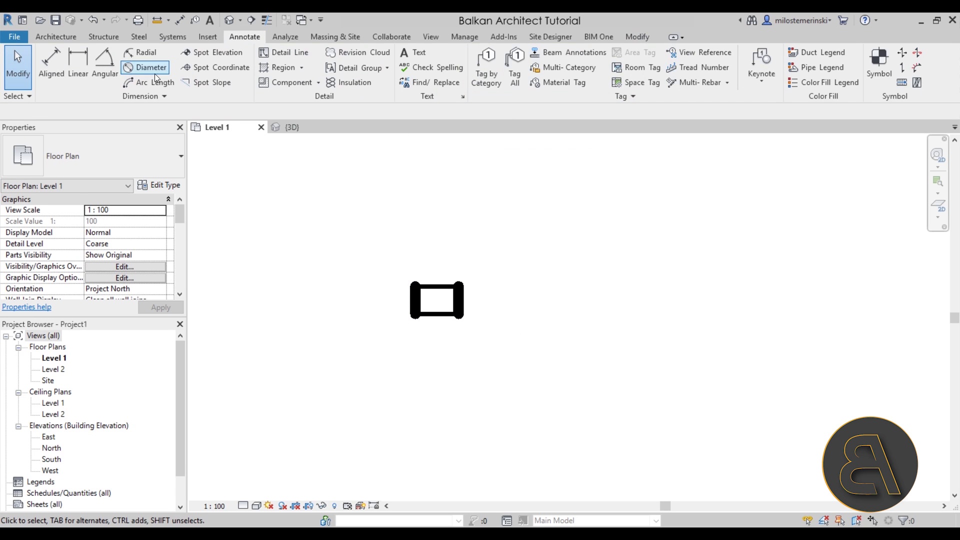
Add an aligned dimension across the width of the brick detail component, placed above it
left_click(55, 59)
left_click(415, 289)
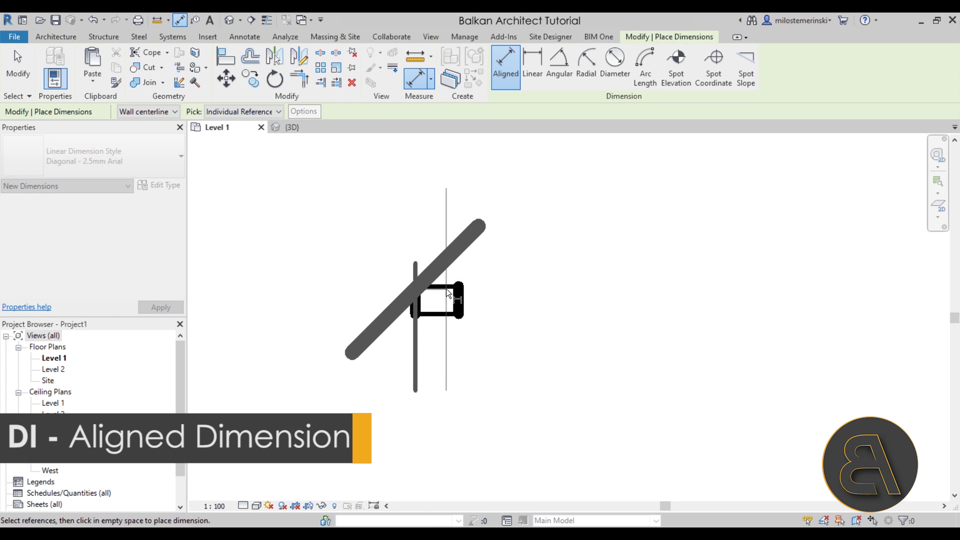
left_click(450, 290)
scroll(510, 242, "down", 4)
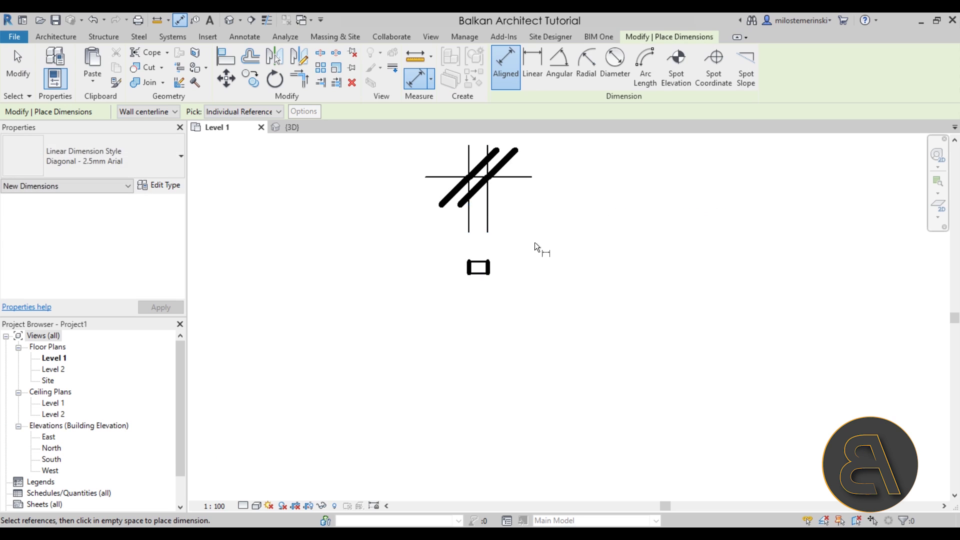
left_click(534, 242)
key("Escape")
key("Escape")
scroll(500, 280, "down", 3)
Examine the type properties of the brick dimension's Diagonal - 2.5mm Arial style and leave them unchanged
left_click(444, 315)
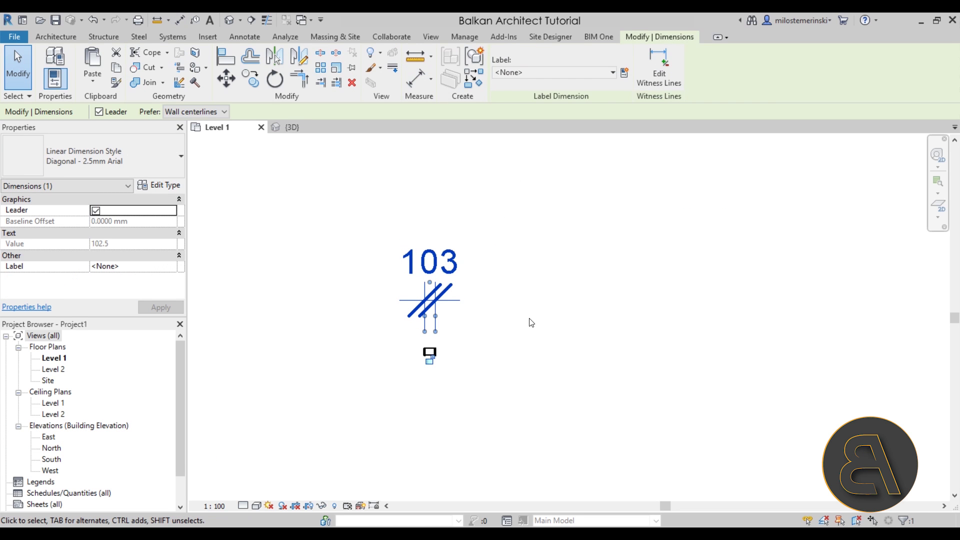
left_click(158, 185)
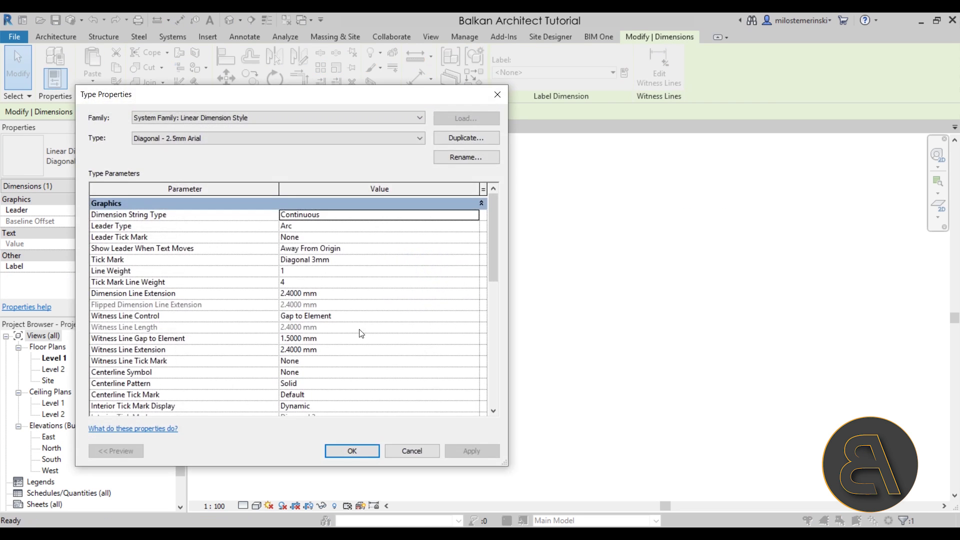
left_click(411, 451)
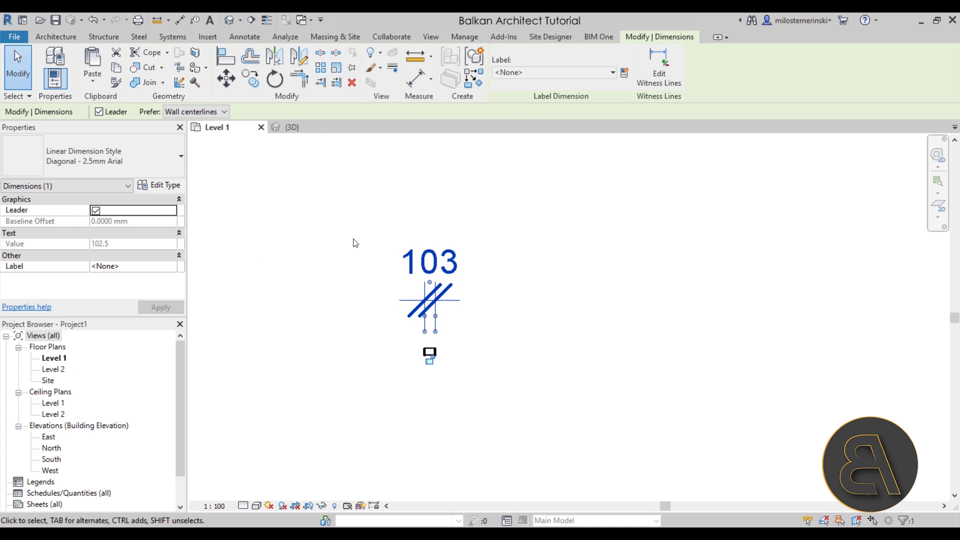
Compare the editing options available for the brick's dimension and for the brick detail component, and leave both unselected
left_click(462, 41)
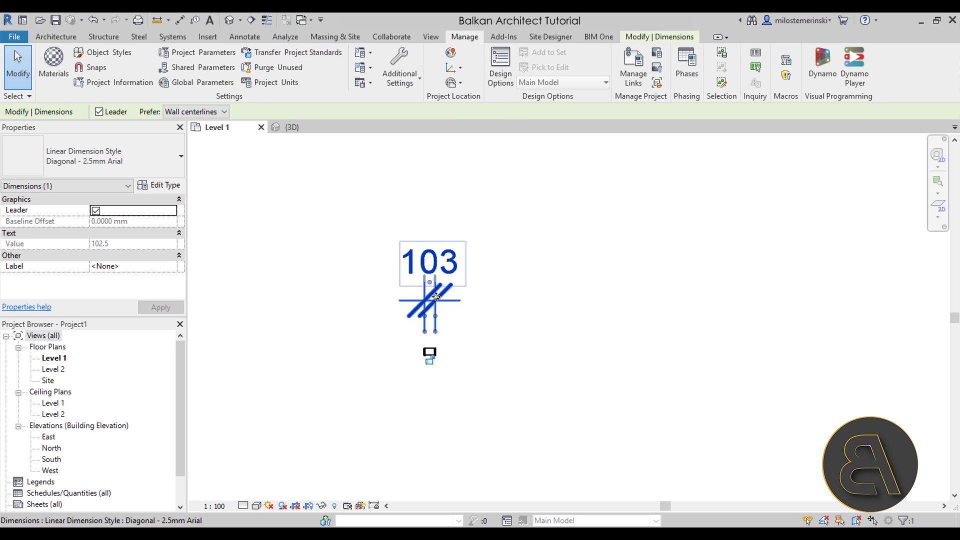
left_click(543, 336)
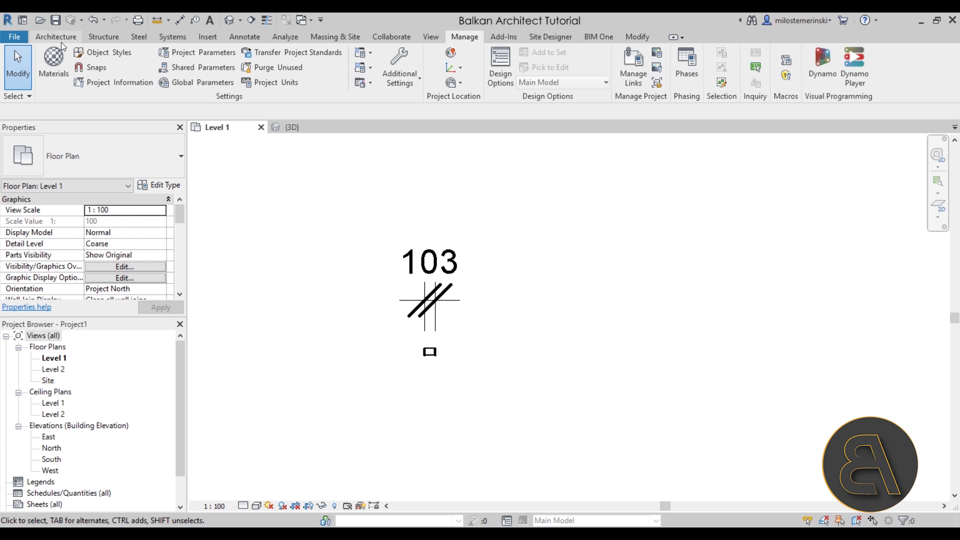
left_click(456, 300)
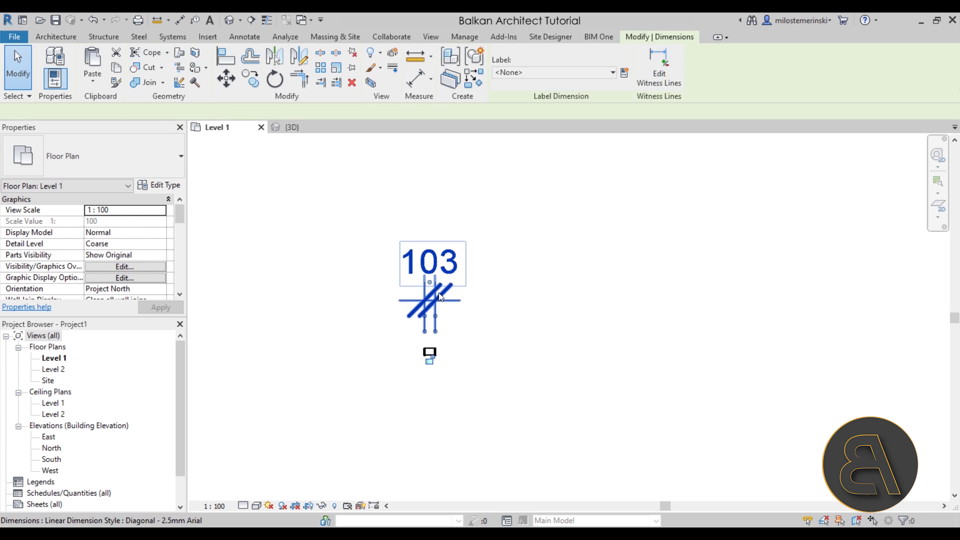
left_click(430, 353)
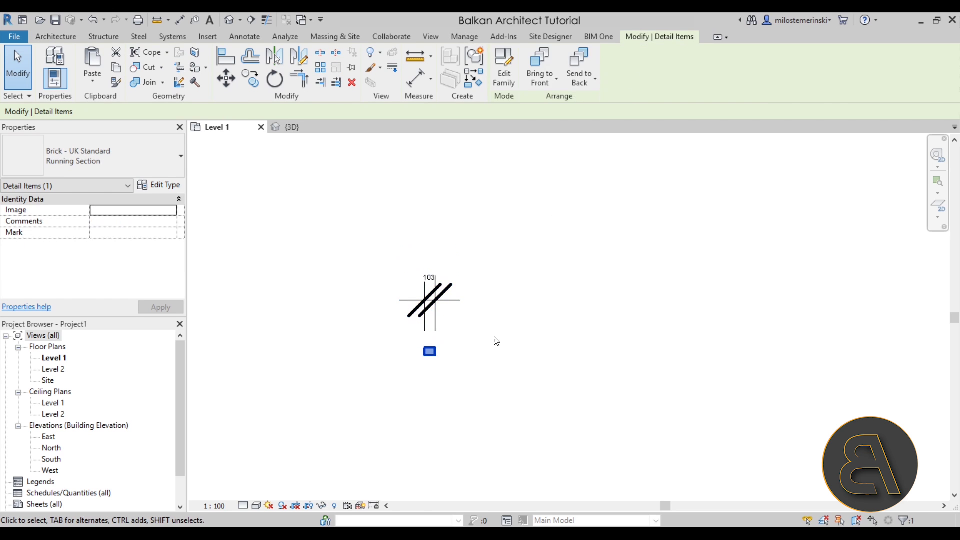
left_click(482, 373)
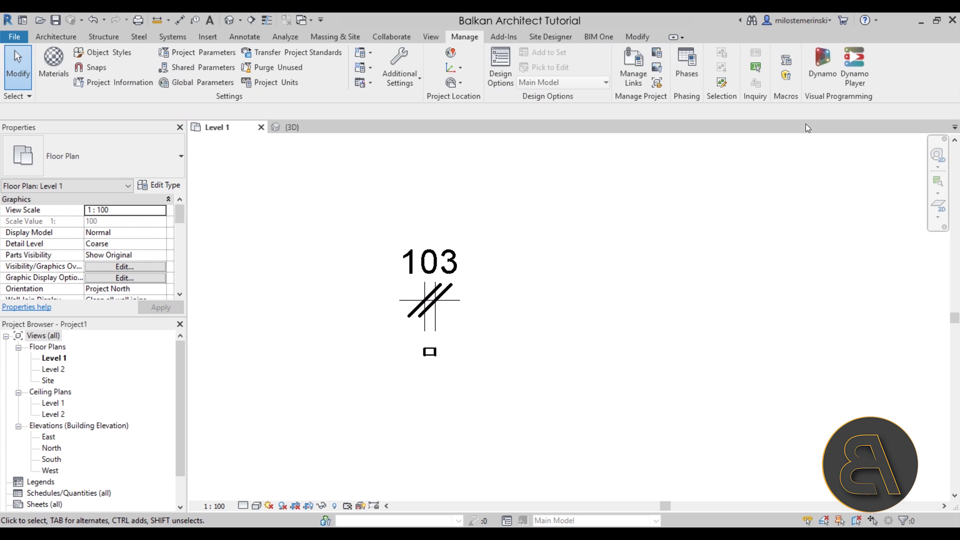
Place an M_Centreline annotation symbol beside the brick dimension on Level 1 and view its editing options
left_click(244, 36)
left_click(873, 69)
left_click(533, 338)
key("Escape")
left_click(532, 338)
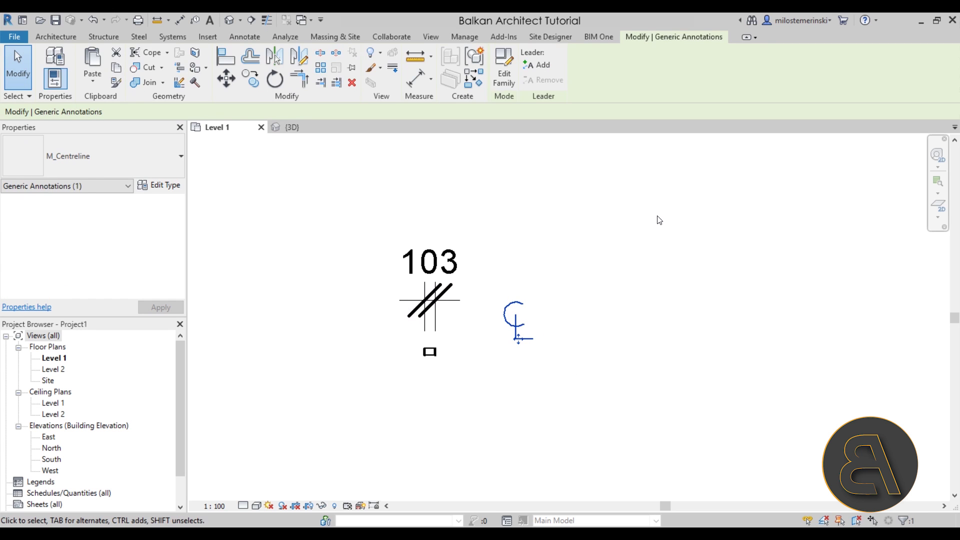
left_click(504, 183)
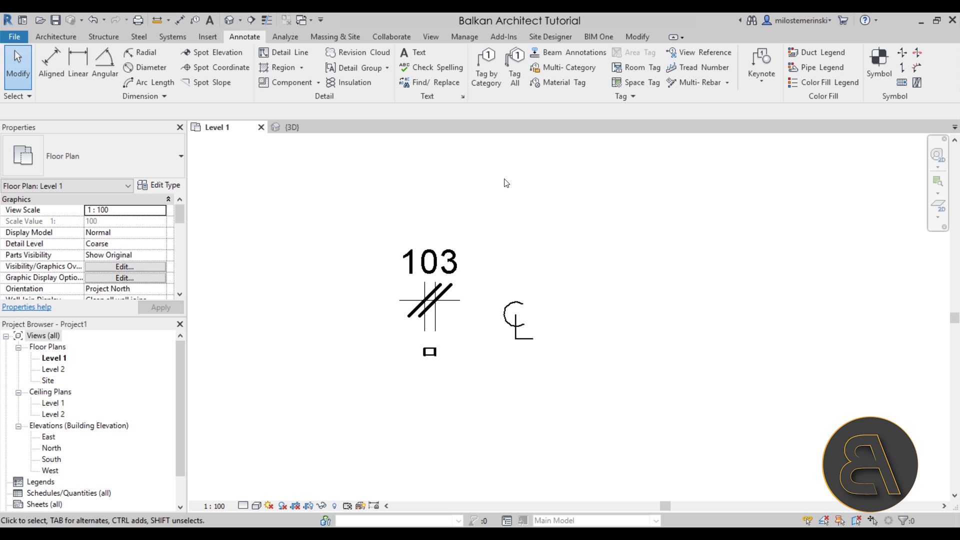
Create a straight 22-riser Assembled Stair, 190mm max riser 250mm going, running horizontally above the brick dimension from Level 1 to Level 2
left_click(56, 36)
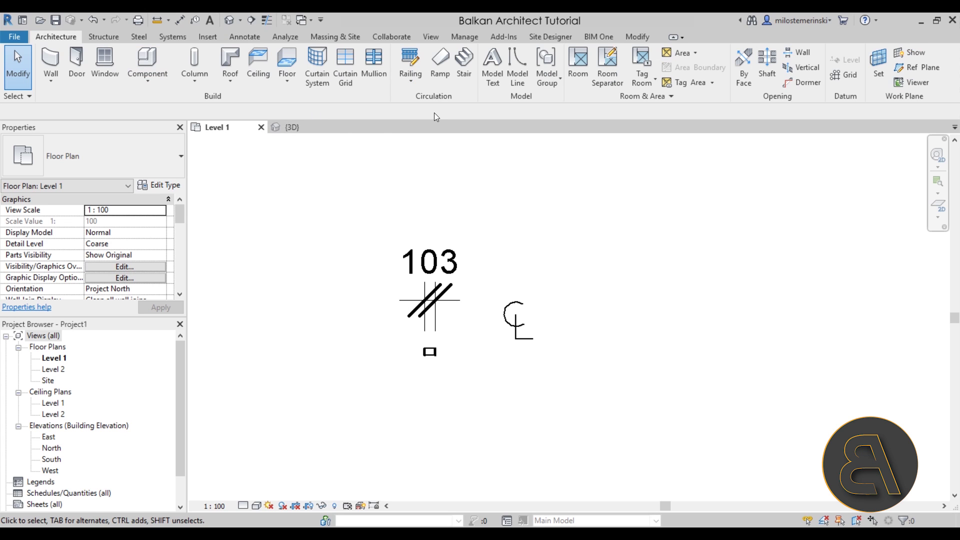
left_click(465, 62)
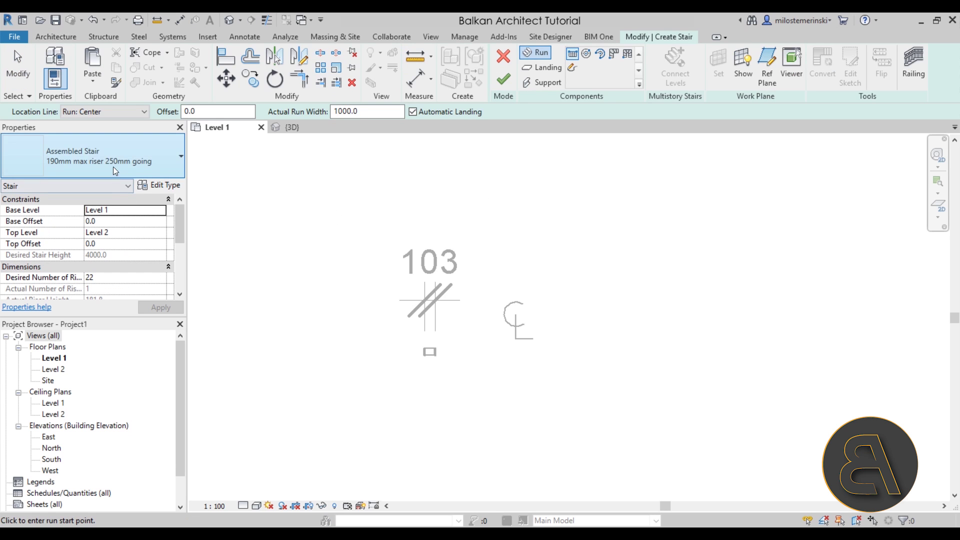
middle_click_drag(375, 303, 375, 229)
scroll(387, 286, "down", 3)
mouse_move(388, 287)
middle_mouse_down()
mouse_move(520, 326)
mouse_move(500, 366)
middle_mouse_up()
left_click(448, 265)
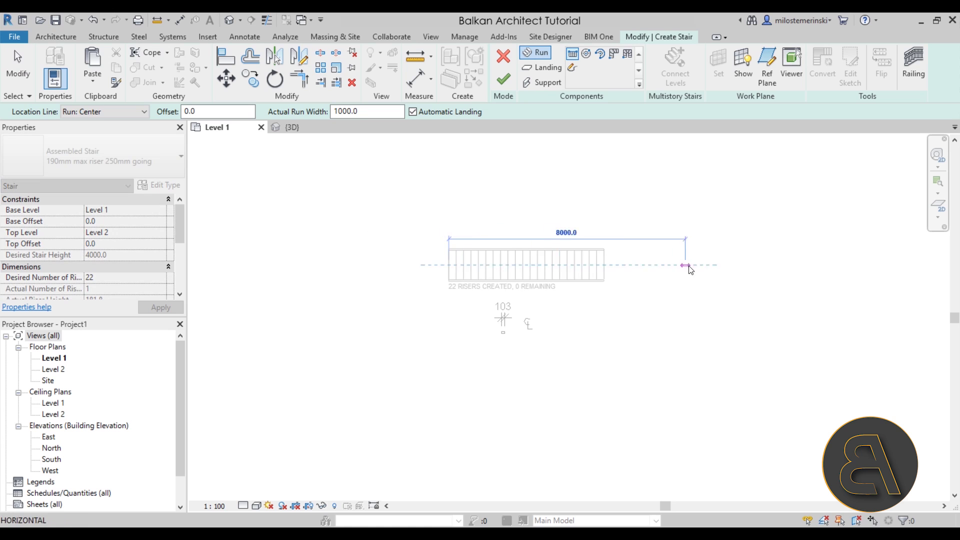
left_click(604, 265)
key("Escape")
left_click(504, 79)
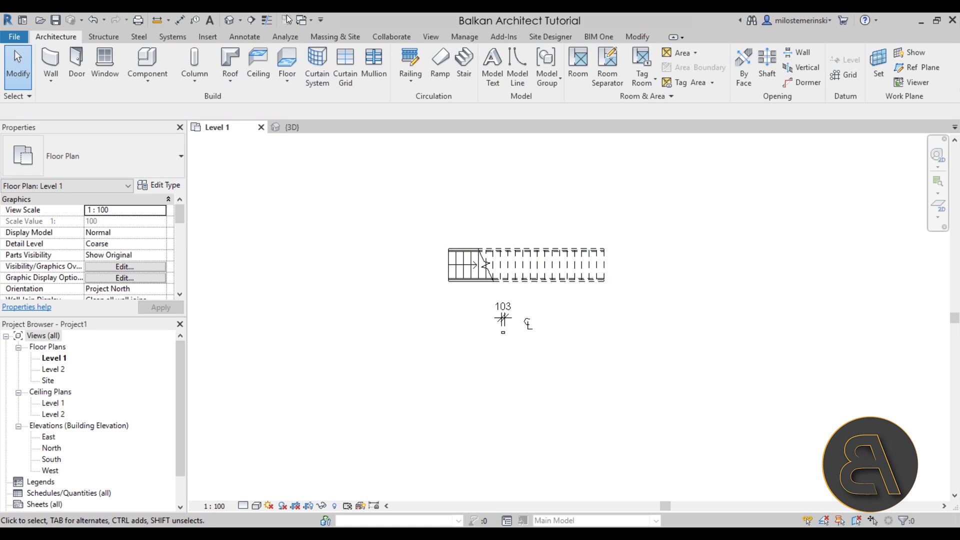
Show the stair in the default 3D view and examine its type's construction and support parameters, leaving them unchanged
left_click(232, 20)
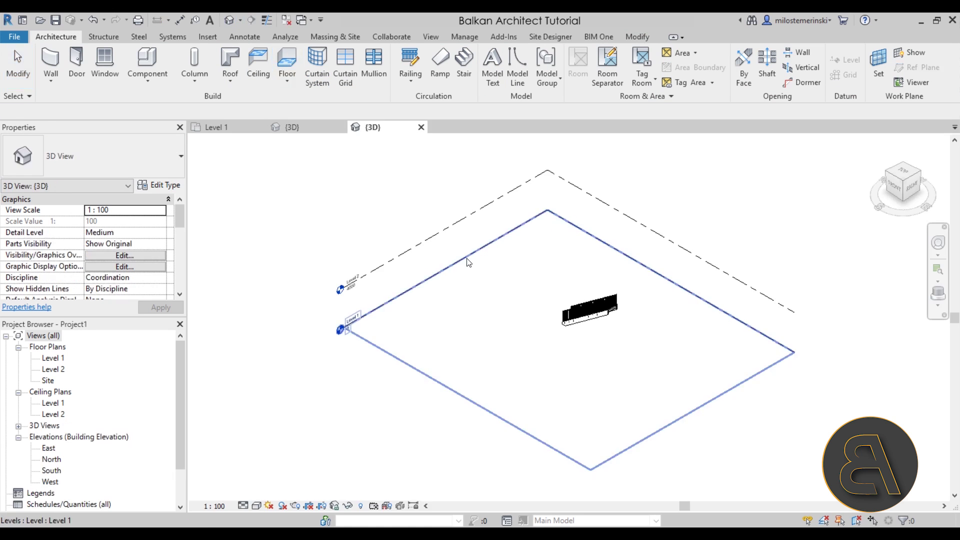
middle_click_drag(550, 349, 467, 419, "shift")
scroll(467, 420, "up", 4)
left_click(520, 373)
middle_click_drag(542, 411, 576, 390, "shift")
left_click(179, 187)
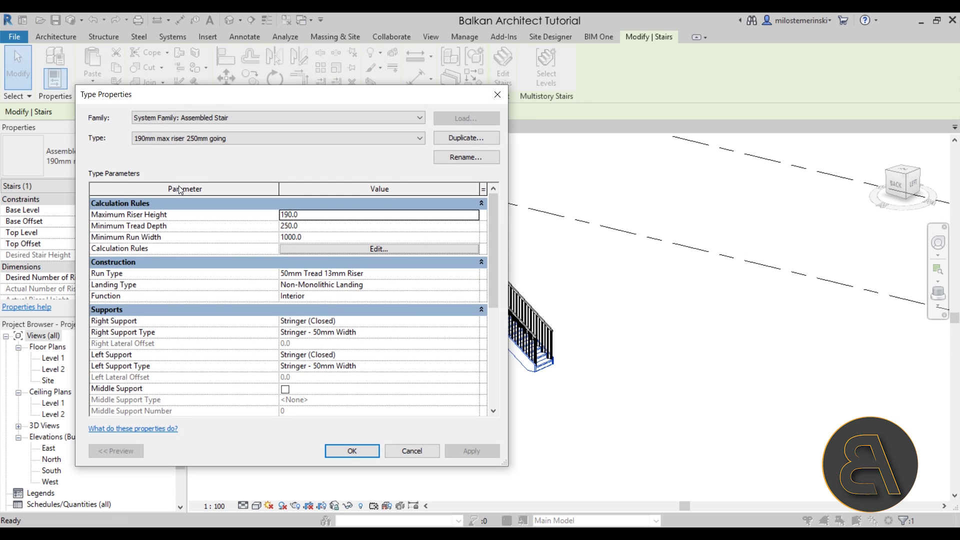
scroll(347, 335, "down", 2)
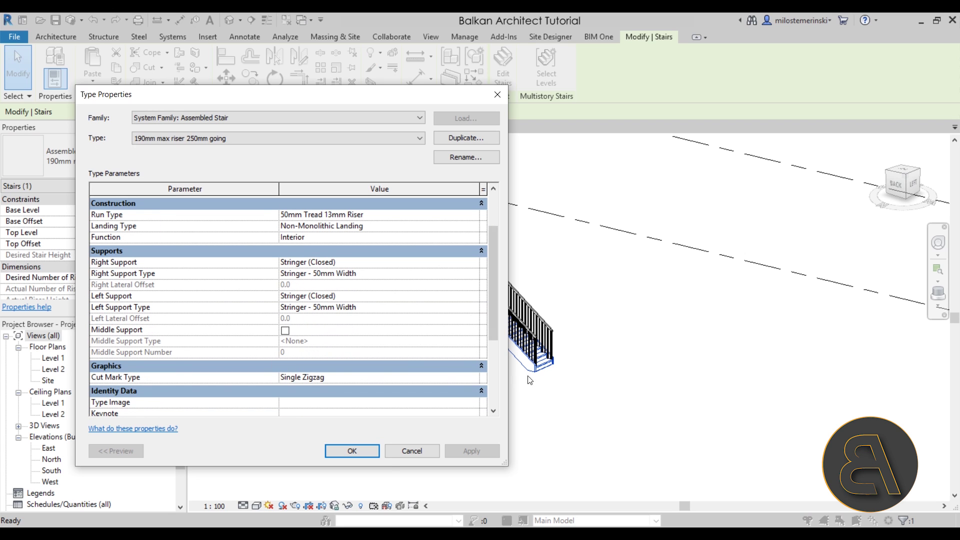
left_click(402, 451)
Examine the stair's treads, risers, stringers and railings up close and from both ends in 3D
scroll(520, 385, "up", 3)
scroll(536, 373, "up", 3)
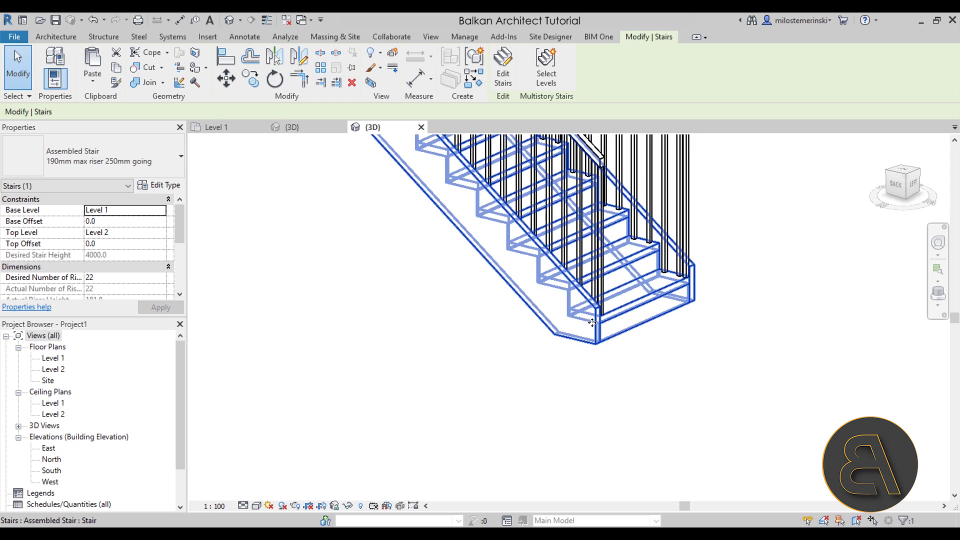
scroll(652, 264, "up", 3)
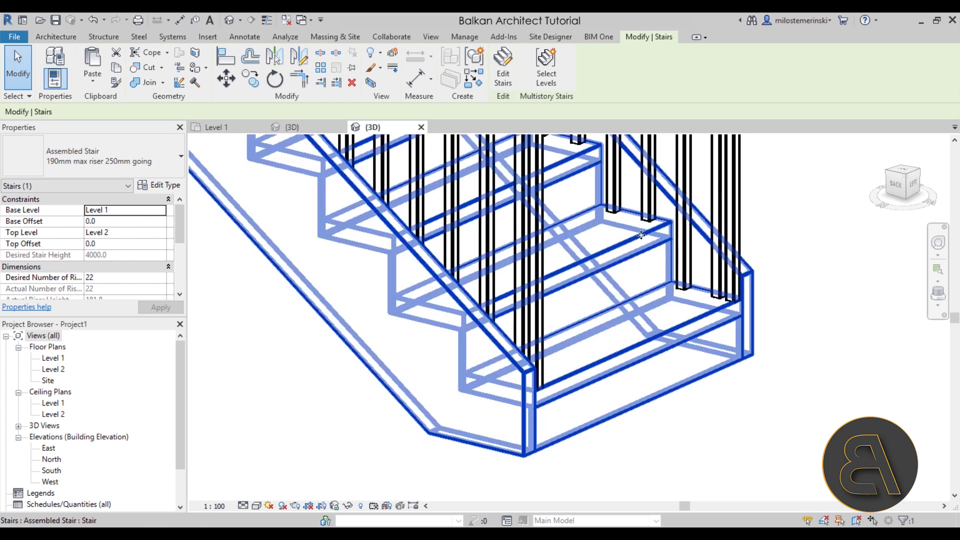
scroll(666, 226, "down", 5)
middle_click_drag(702, 352, 491, 348, "shift")
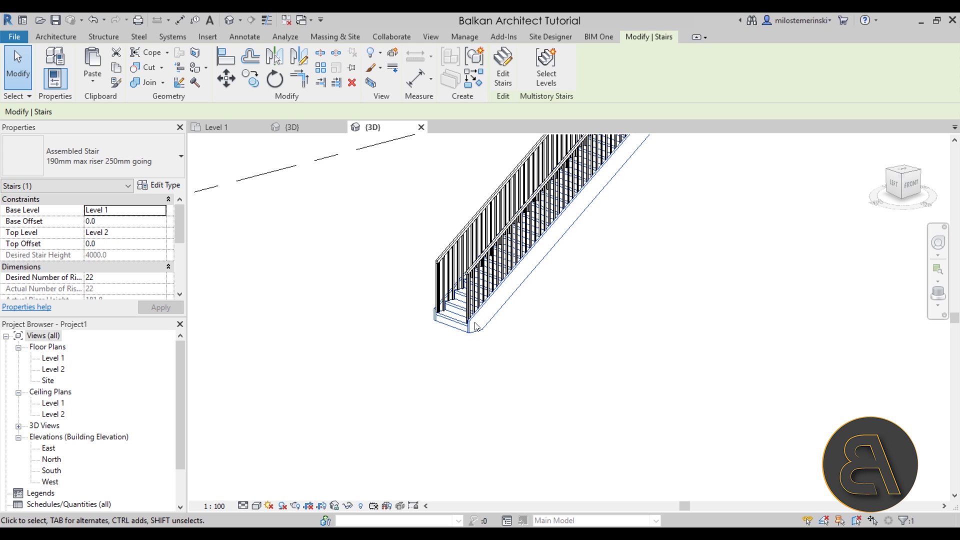
left_click(417, 299)
scroll(414, 343, "down", 2)
middle_click_drag(413, 343, 629, 355, "shift")
scroll(426, 247, "up", 3)
scroll(409, 165, "up", 2)
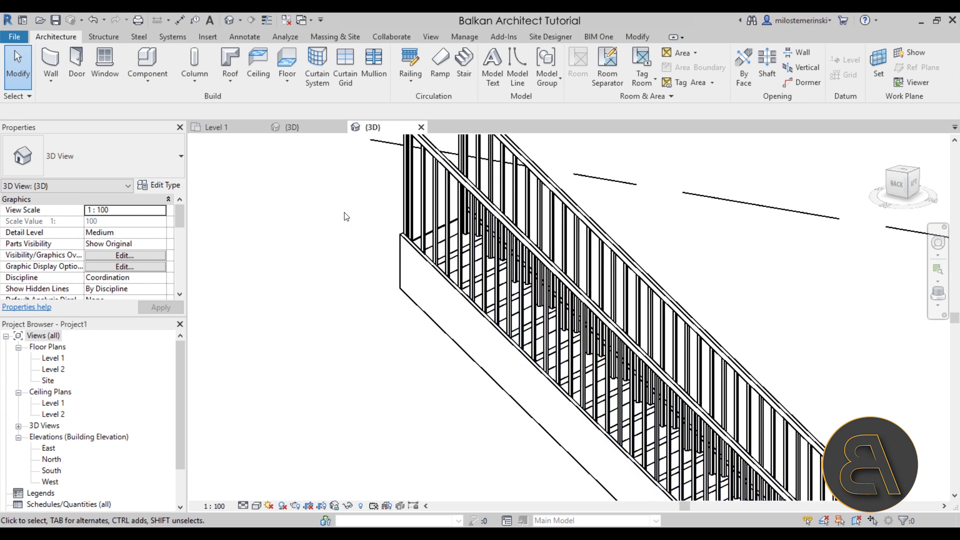
scroll(341, 218, "down", 2)
scroll(340, 220, "down", 1)
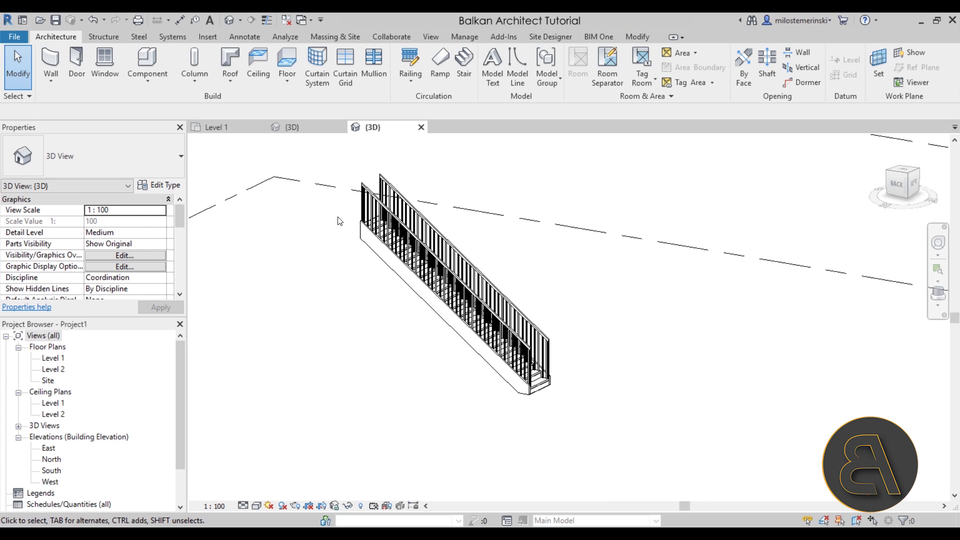